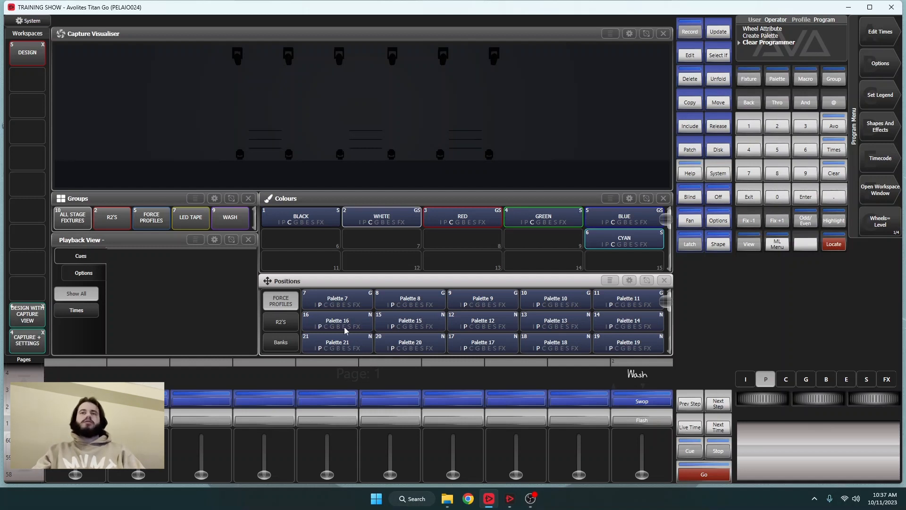
Examine each attribute bank in turn, from intensity, position, colour, gobo, beam, effects and special to FX, and return to intensity
click(746, 380)
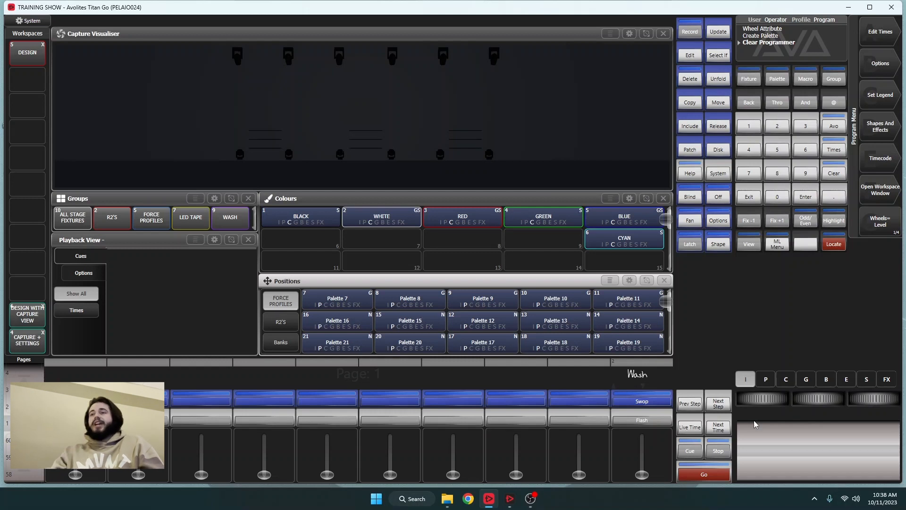
click(765, 383)
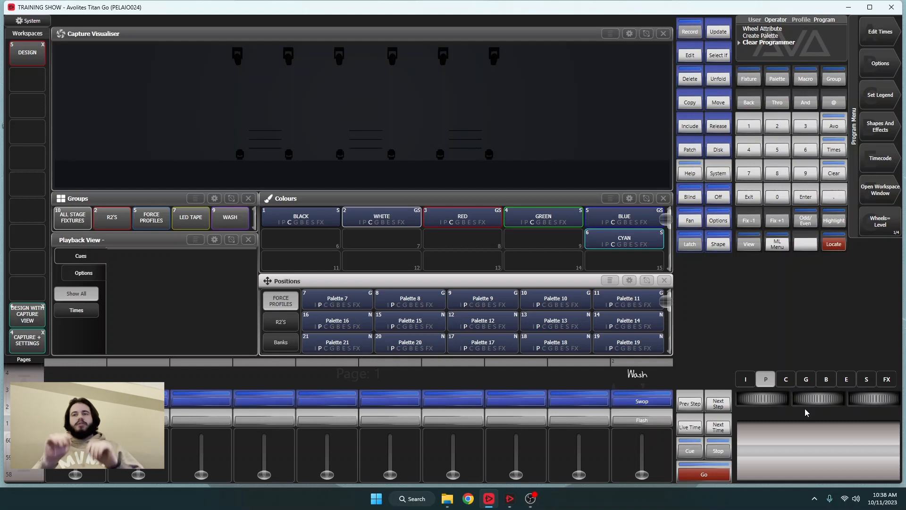
click(787, 380)
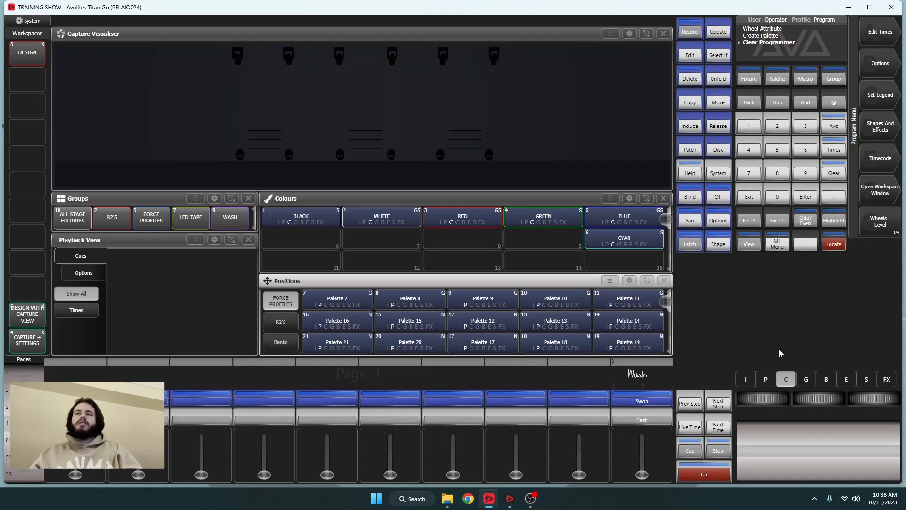
click(805, 379)
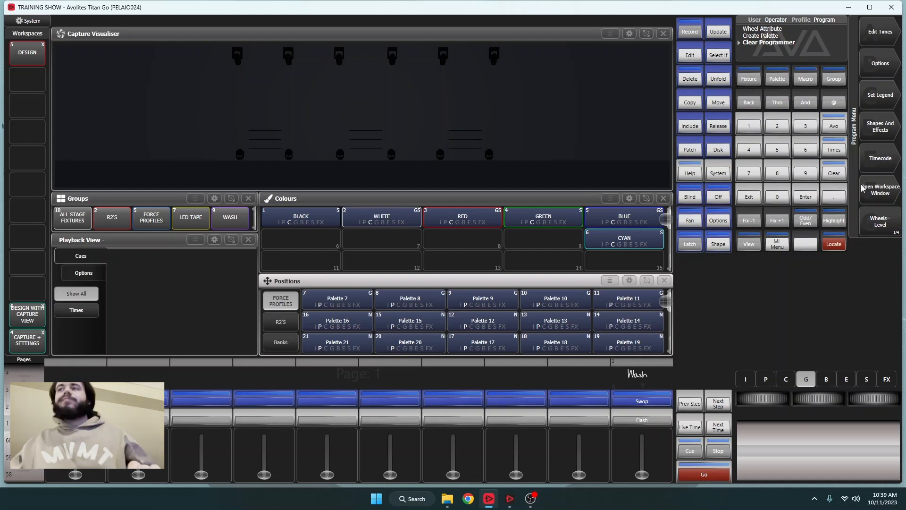
click(828, 379)
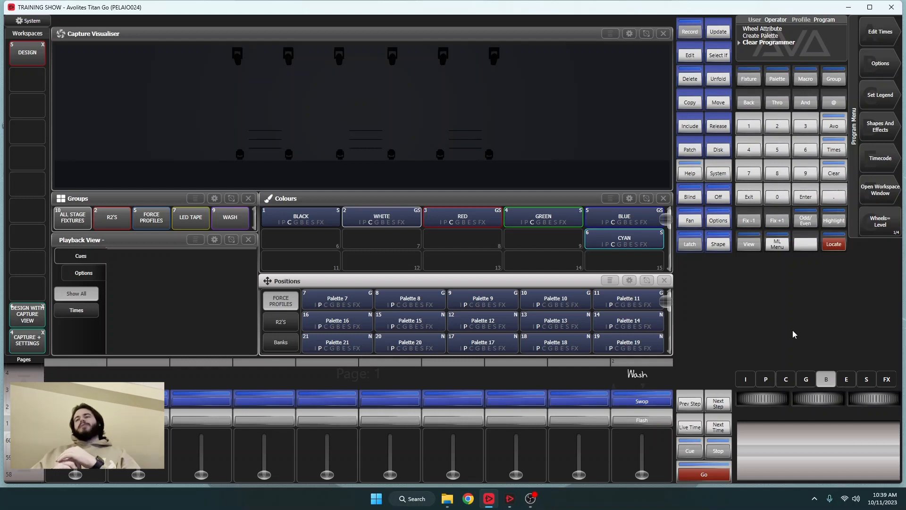
click(847, 378)
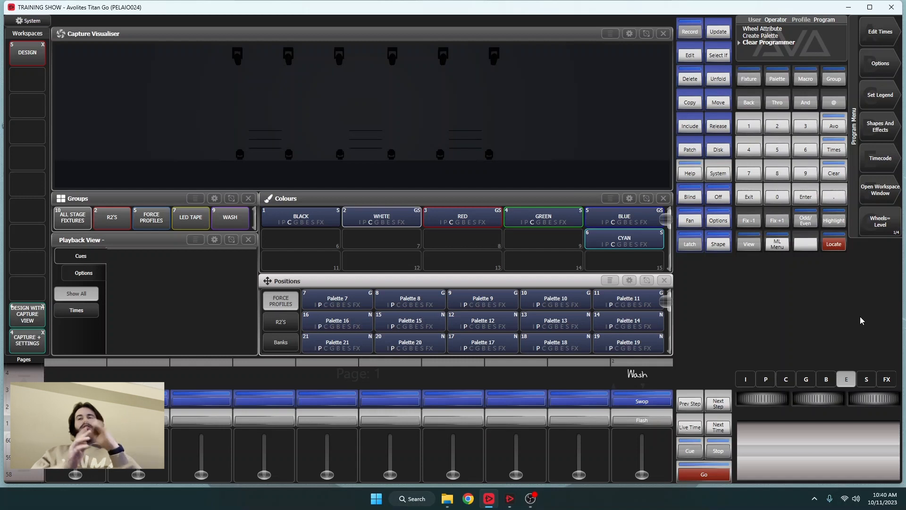
click(866, 380)
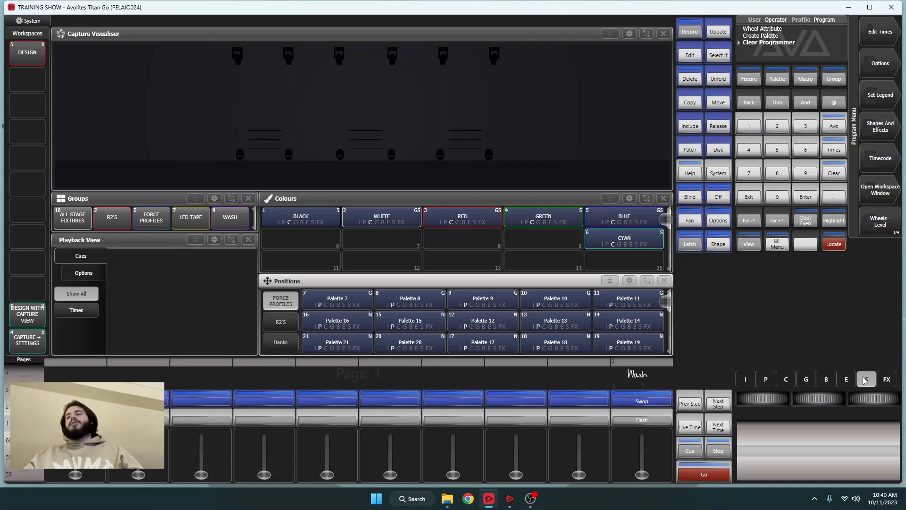
click(887, 380)
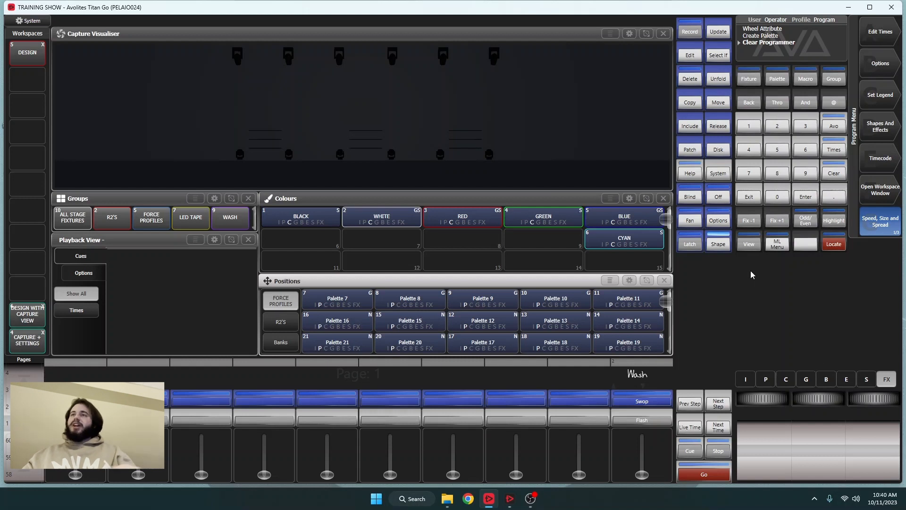
click(745, 380)
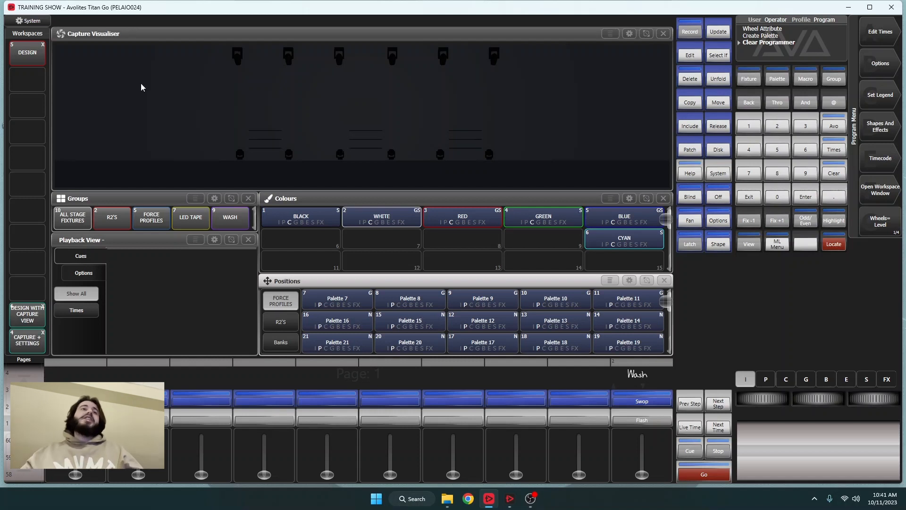
Locate the R2'S group, nudge its dimmer to 100% and clear the programmer
click(108, 219)
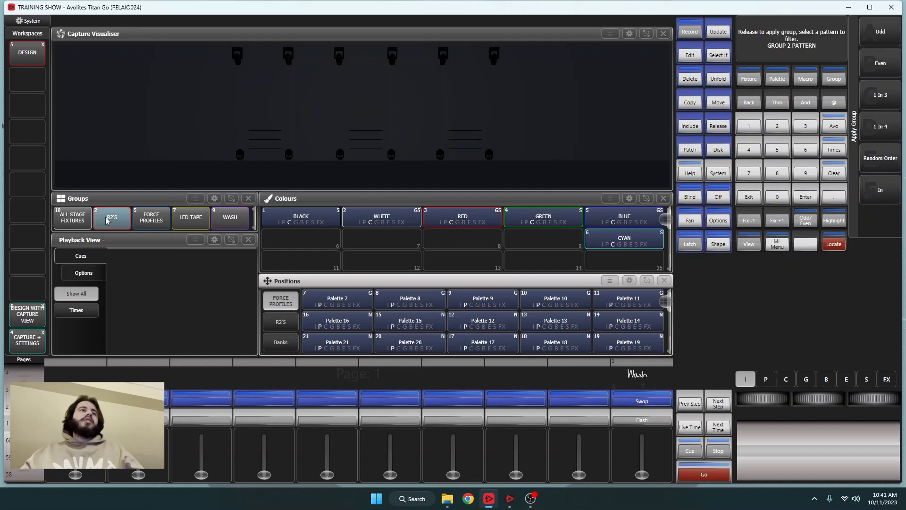
click(834, 244)
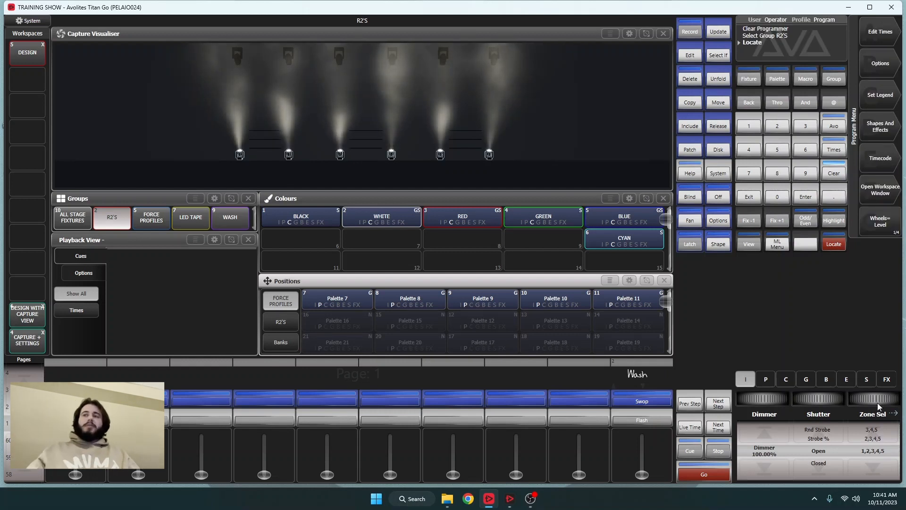
click(761, 429)
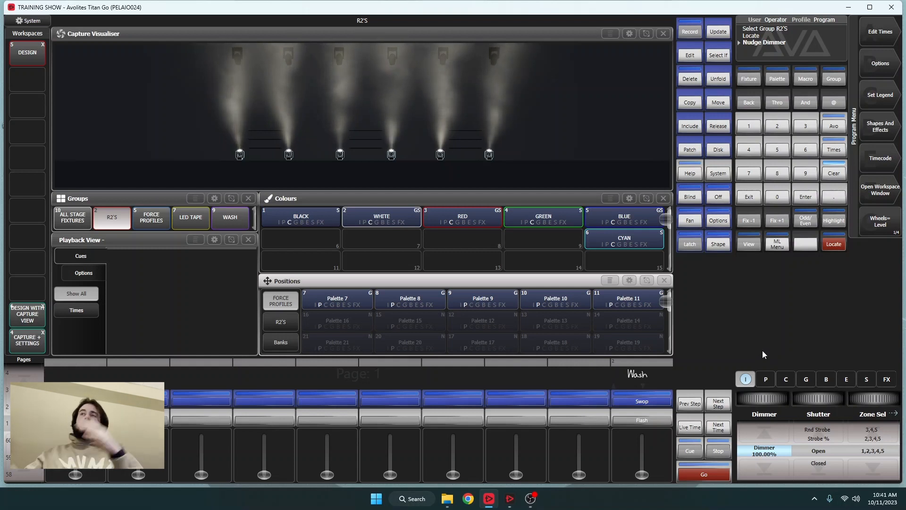
click(826, 175)
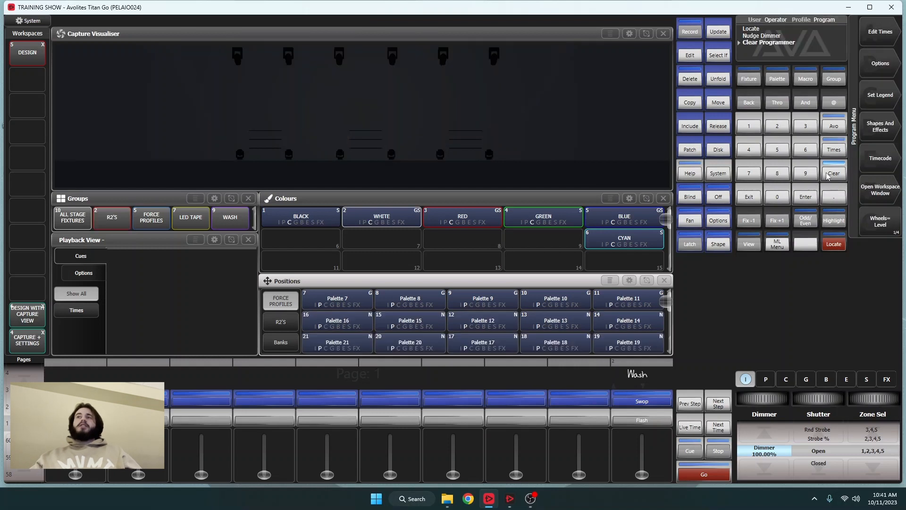
Record the R2'S group as a cue on the third playback fader using only Locate, and clear the programmer
click(837, 244)
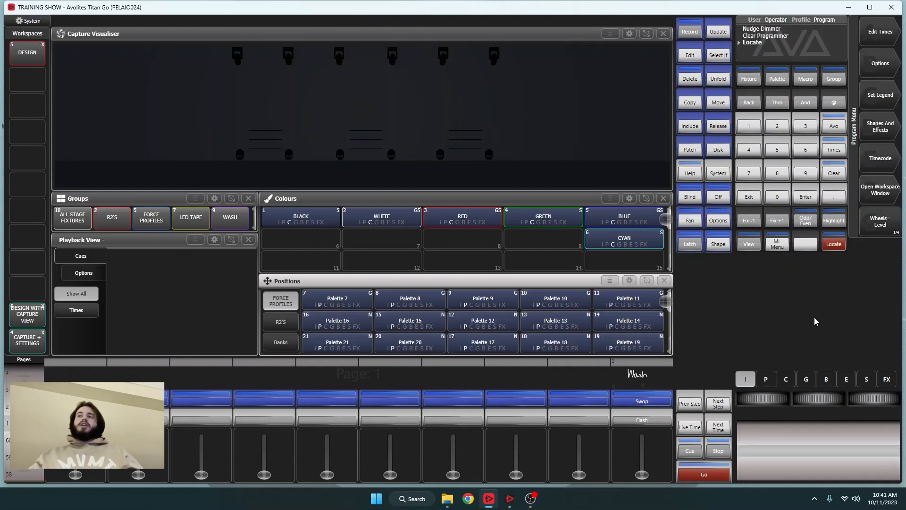
click(124, 222)
click(841, 246)
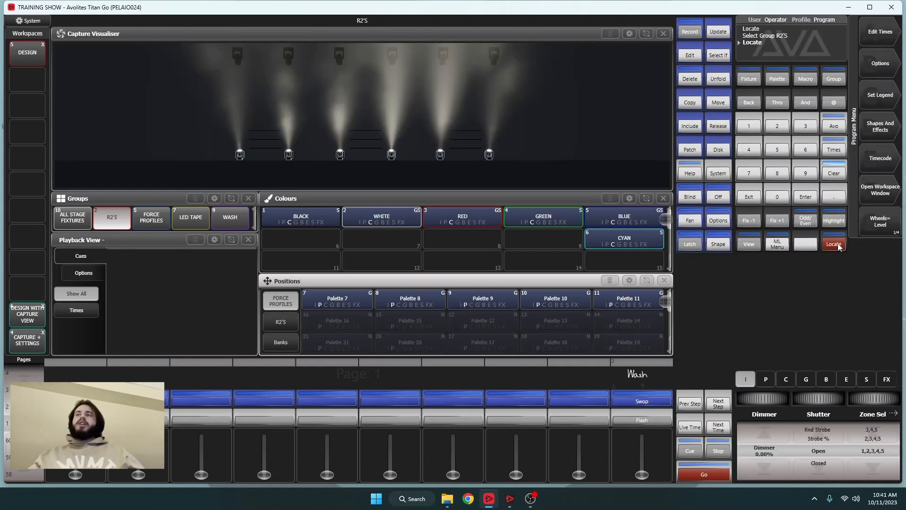
click(690, 32)
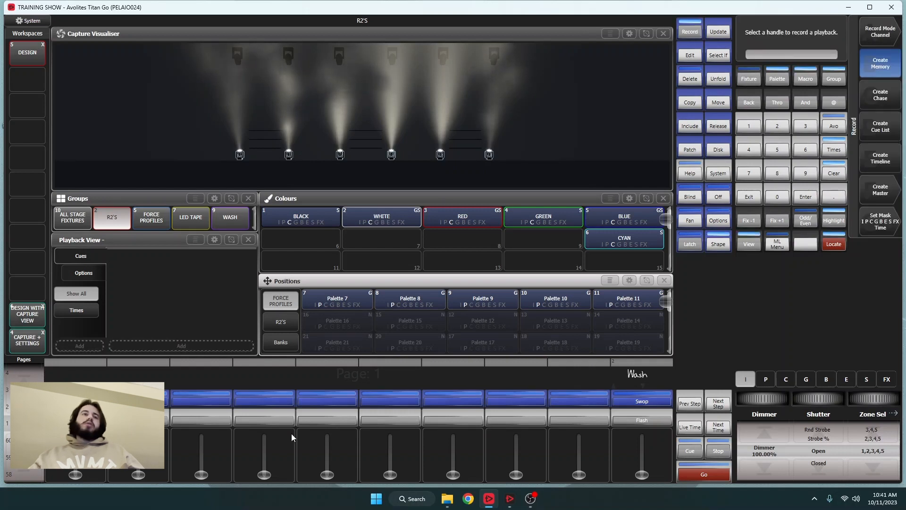
click(188, 392)
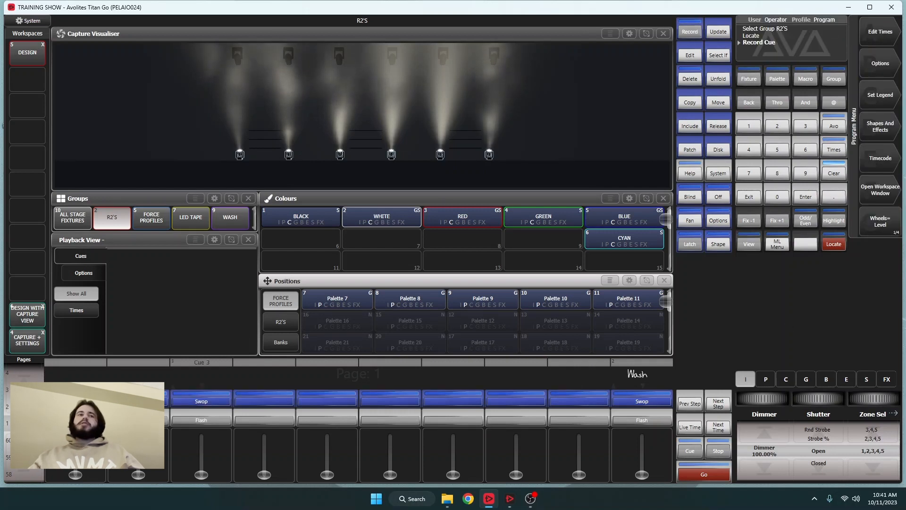
click(834, 173)
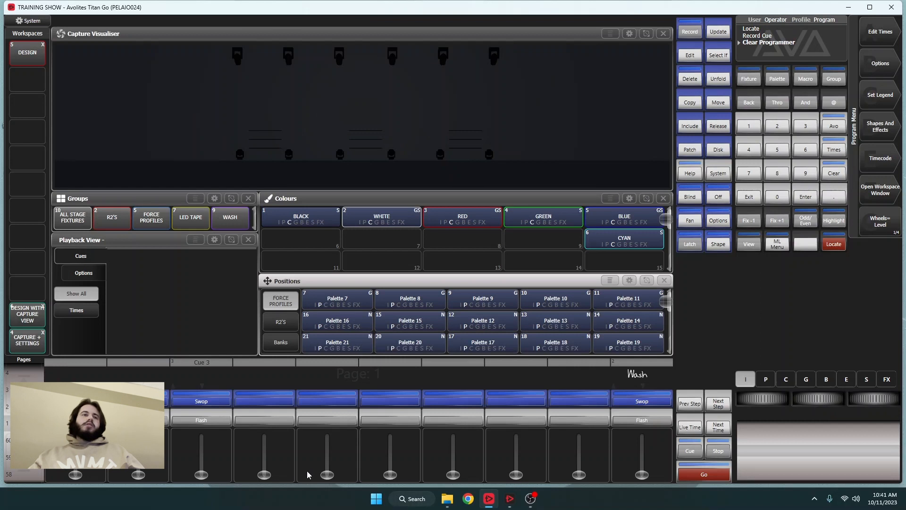
Test the recorded cue by raising its fader to full and lowering it again, and delete the cue
drag(201, 474, 201, 435)
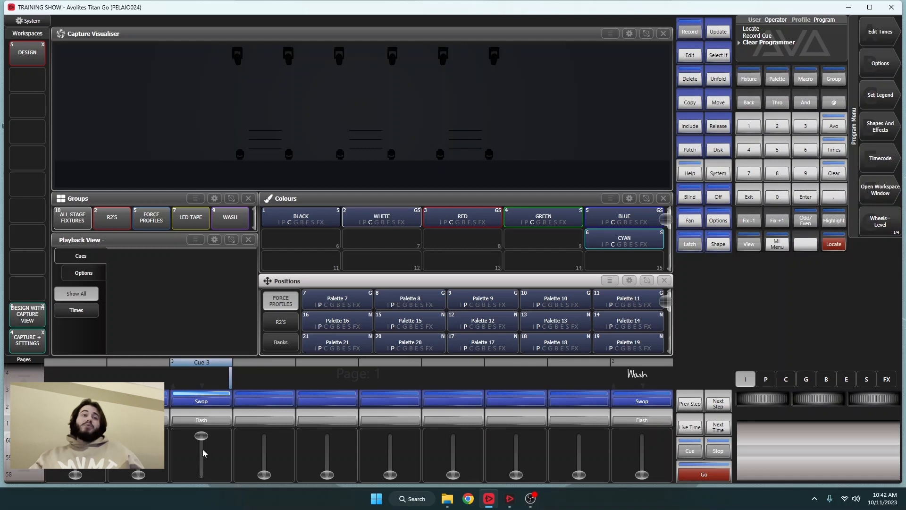
drag(203, 453, 202, 477)
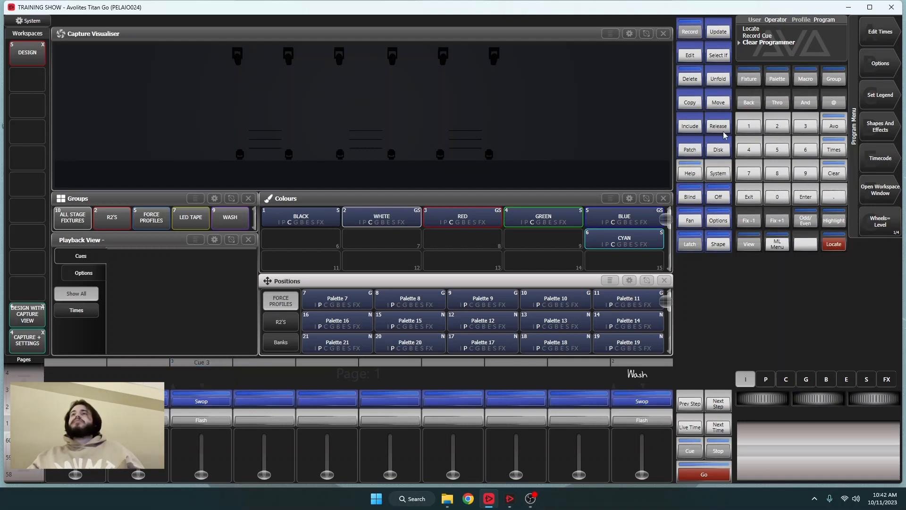
click(692, 83)
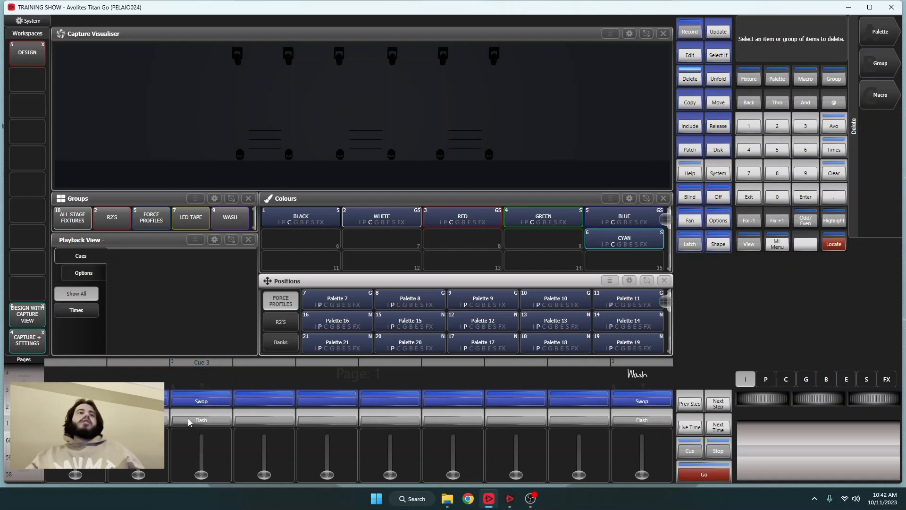
click(203, 367)
click(203, 367)
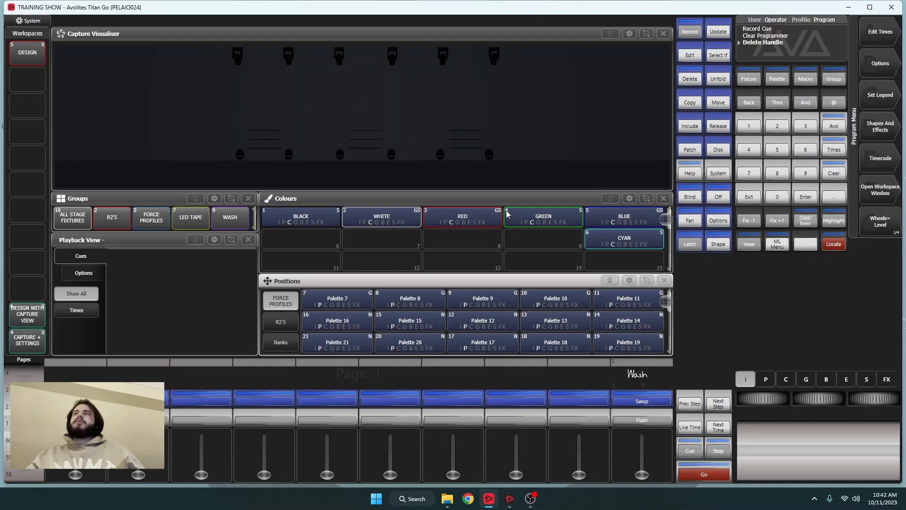
Locate the R2'S group, nudge its dimmer to 100%, set pan to 37.86% and apply the GREEN colour palette
click(120, 220)
click(833, 244)
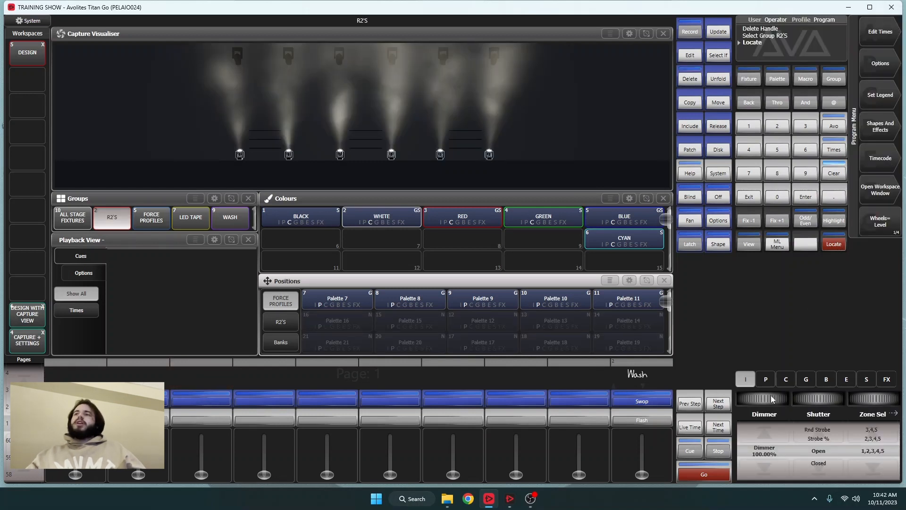
click(763, 433)
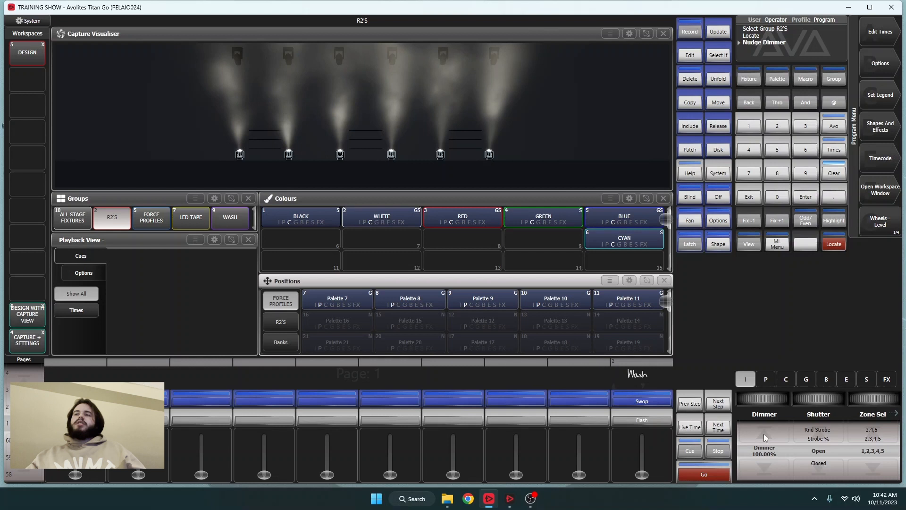
click(773, 380)
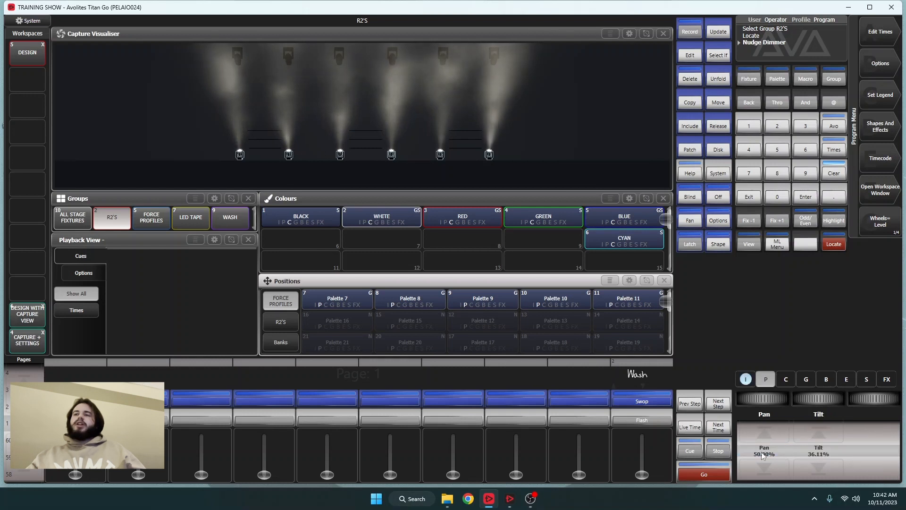
scroll(759, 451, down, 6)
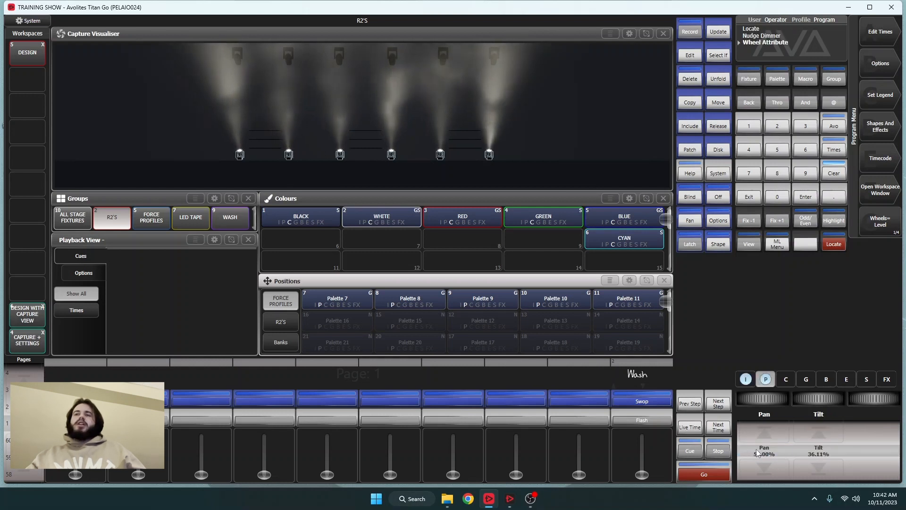
scroll(760, 452, down, 5)
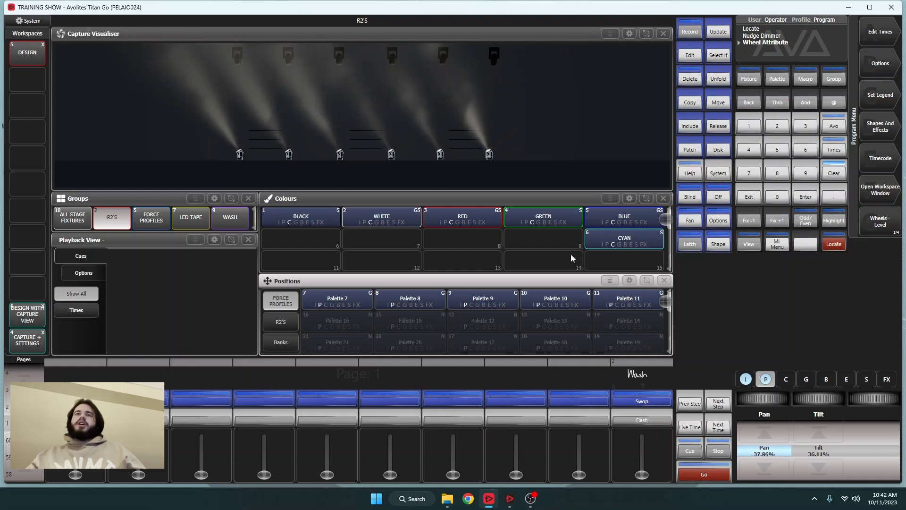
click(562, 221)
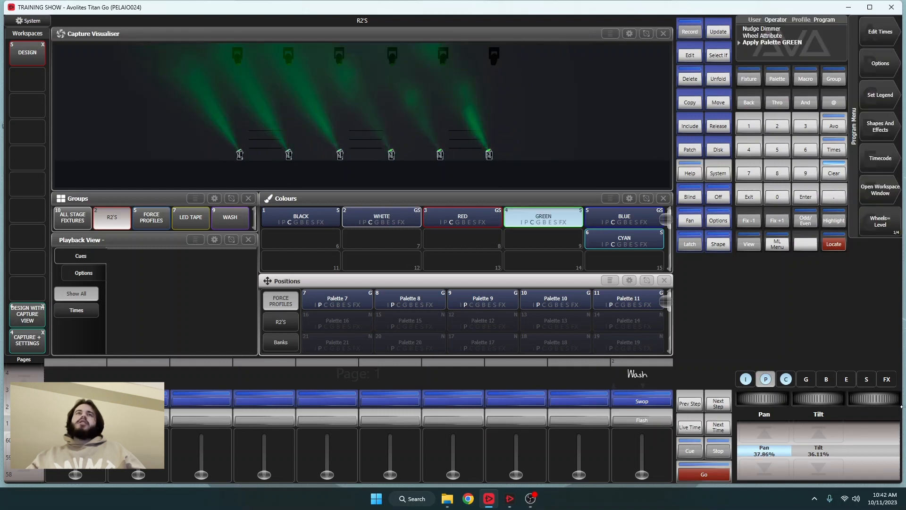
Record the green R2'S look as a cue on the third playback fader and clear the programmer
click(690, 31)
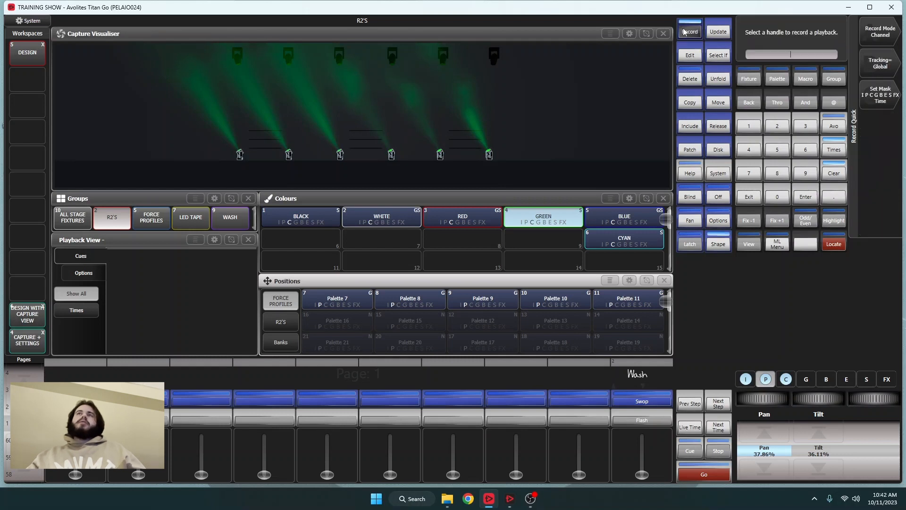
click(208, 398)
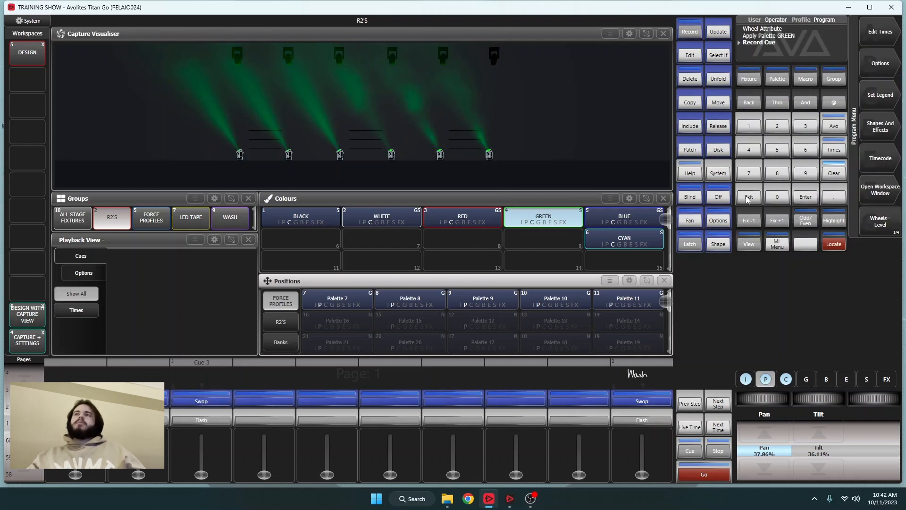
click(832, 173)
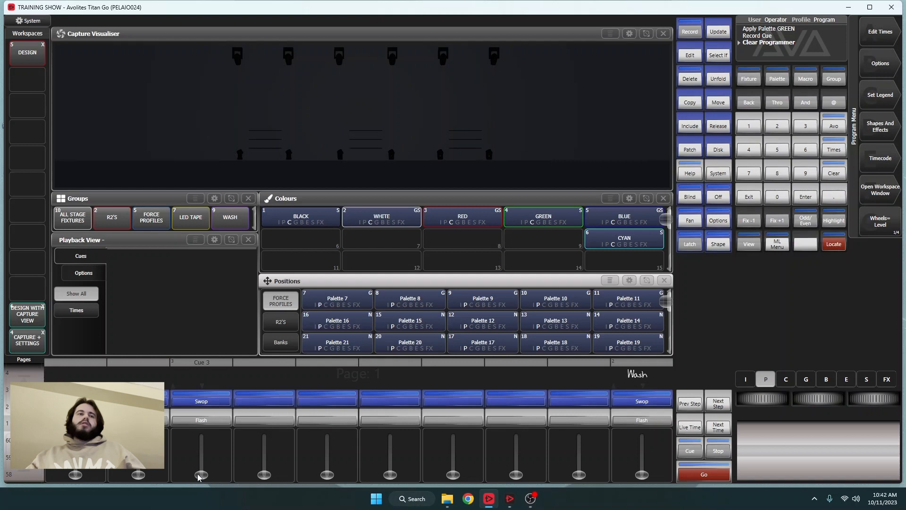
Test the green R2'S cue with its fader, return the fader to zero and delete the cue
drag(198, 477, 198, 508)
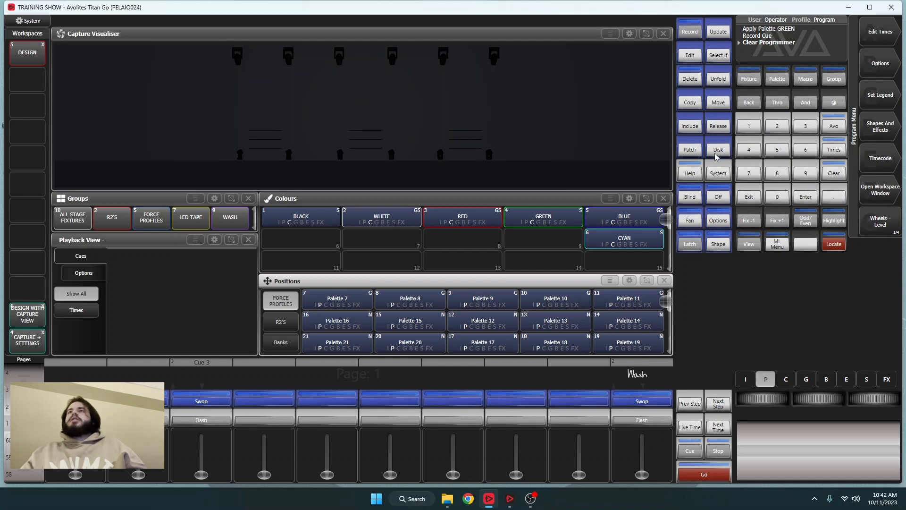
click(688, 85)
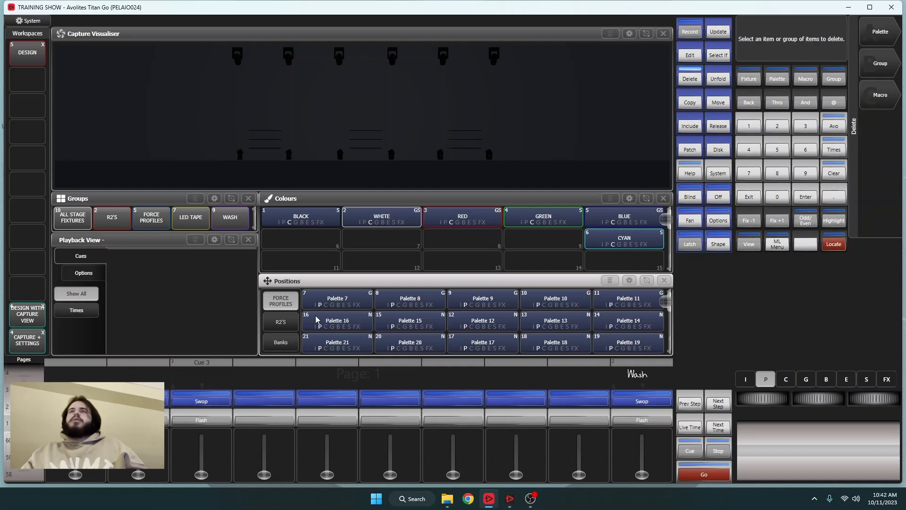
click(204, 383)
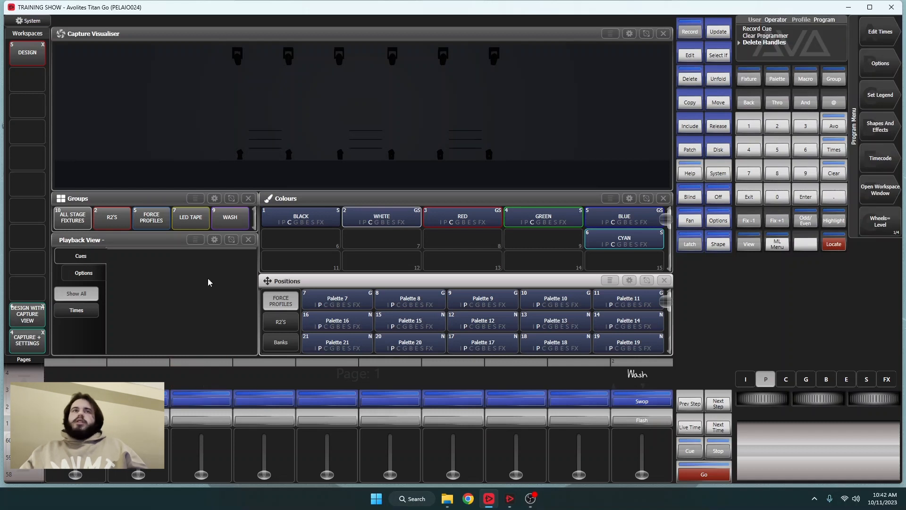
Select the FORCE PROFILES group, locate its fixtures and nudge their dimmer to 100%
click(143, 219)
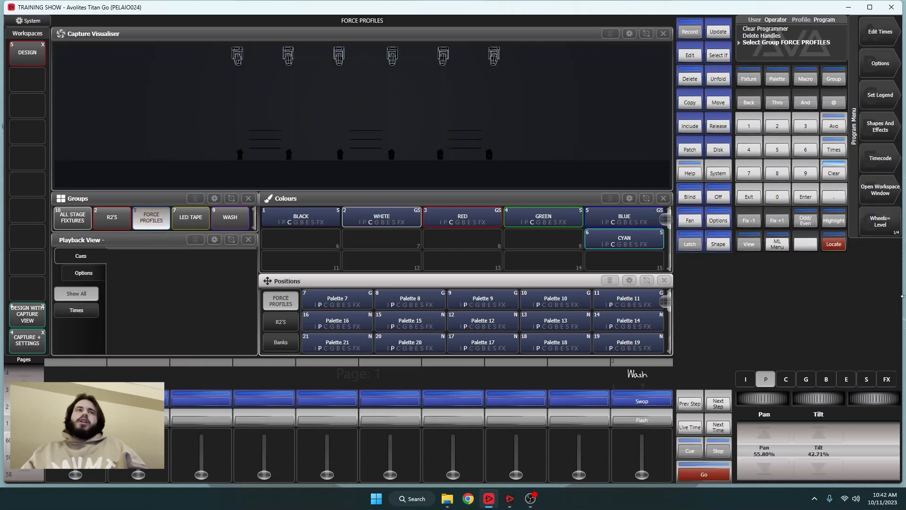
click(833, 244)
click(745, 379)
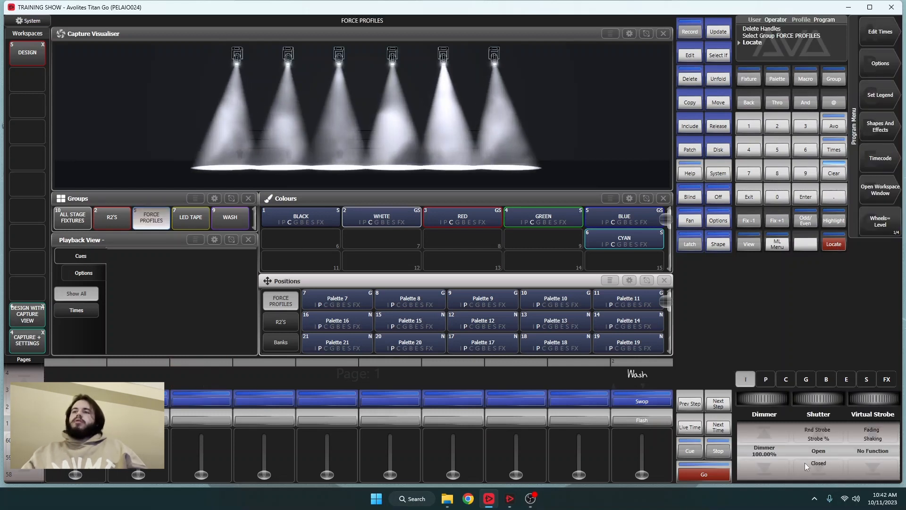
click(758, 424)
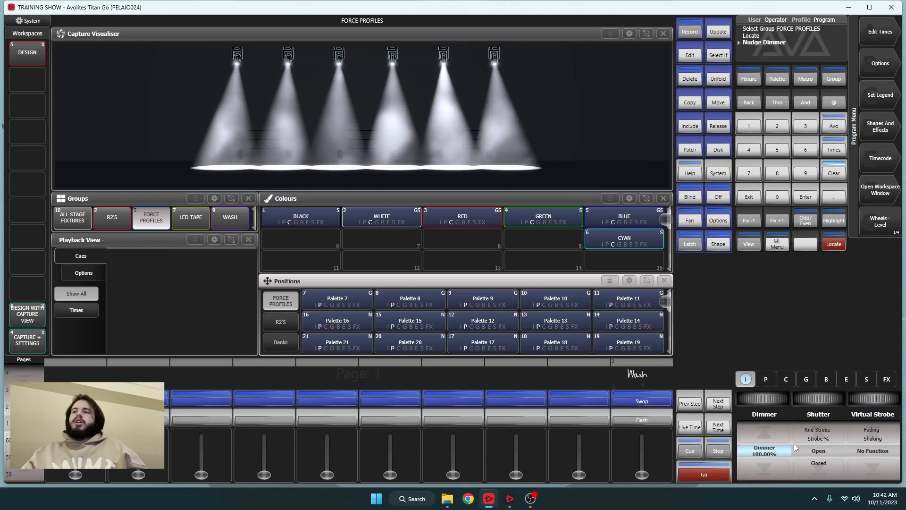
click(764, 377)
click(744, 376)
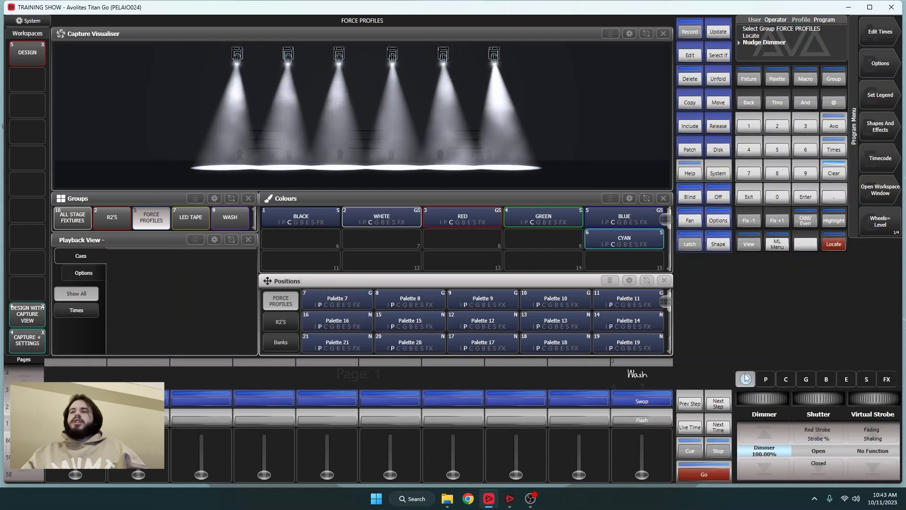
Select the R2'S group and examine its intensity attribute pages, comparing the individual Dimmer page with the Master Dimmer page
click(108, 216)
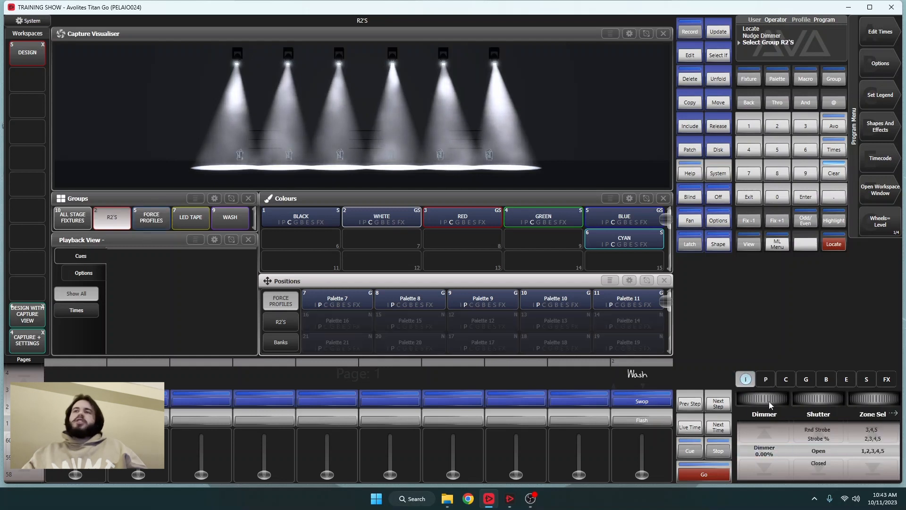
click(747, 381)
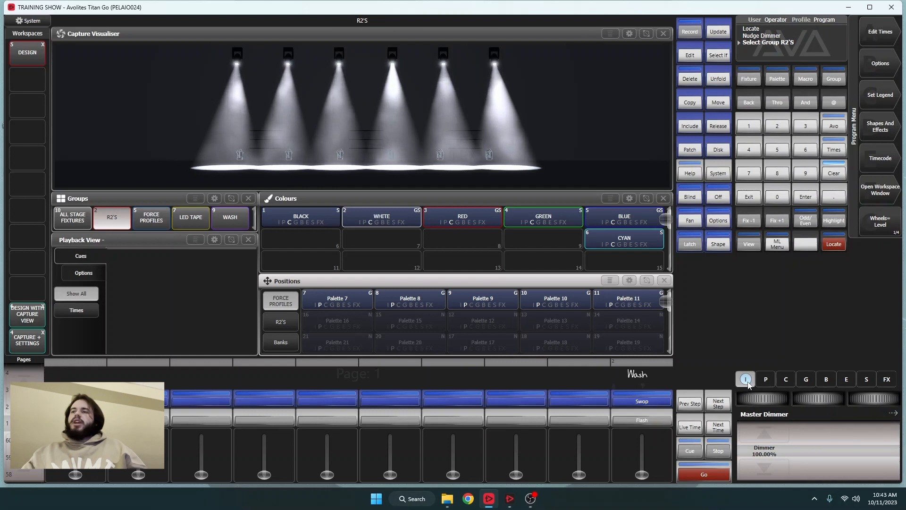
click(747, 382)
click(747, 382)
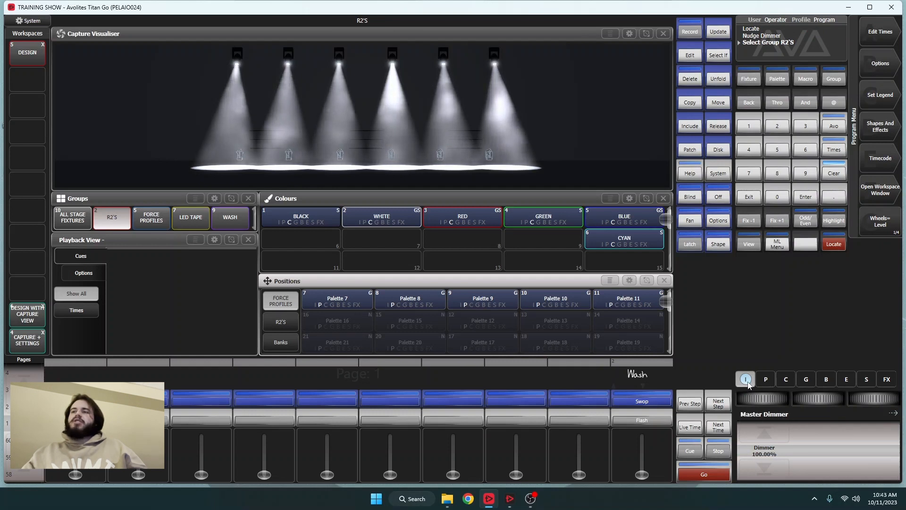
click(748, 381)
click(750, 383)
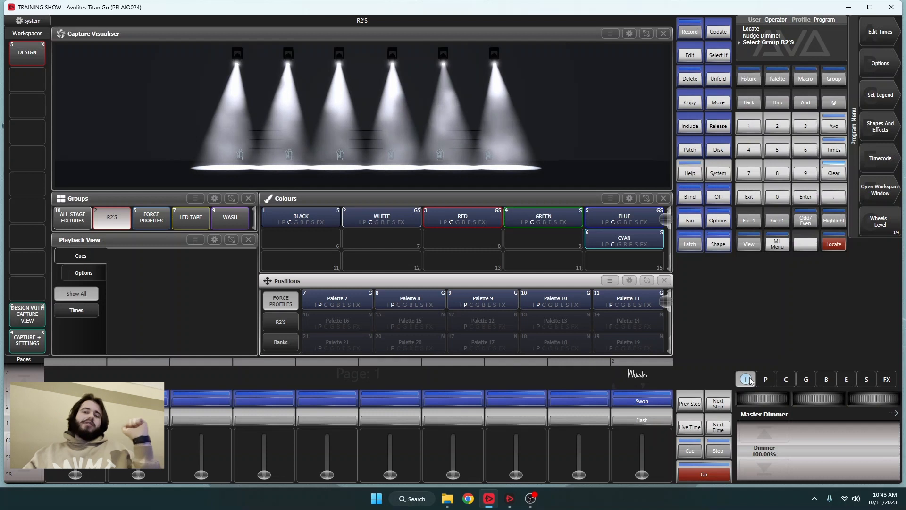
click(749, 381)
click(746, 380)
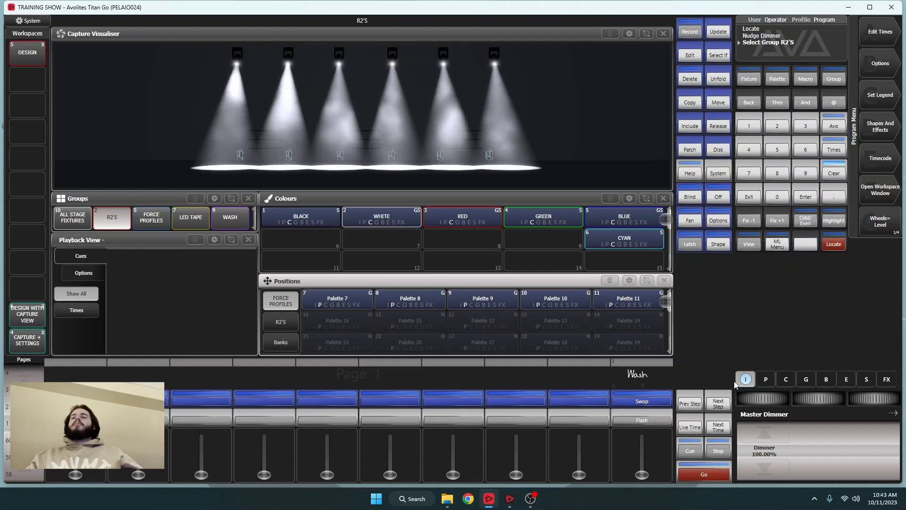
click(745, 379)
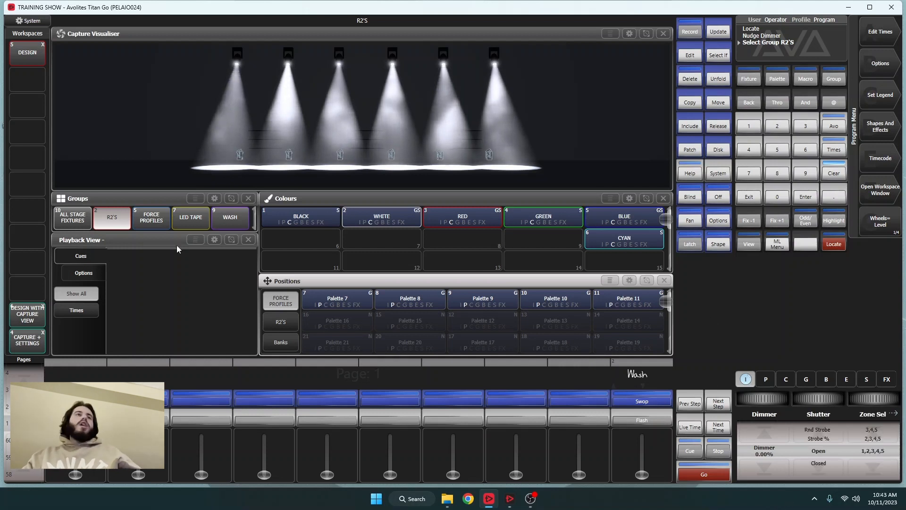
Add the FORCE PROFILES group to the selection and mix its colour to cyan 67.7%, magenta 64.2% and yellow 56.6%
click(152, 218)
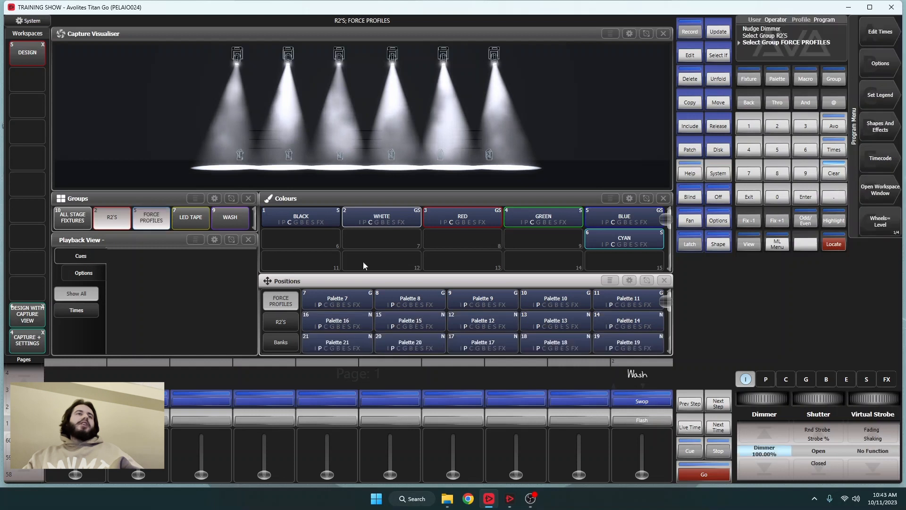
click(767, 380)
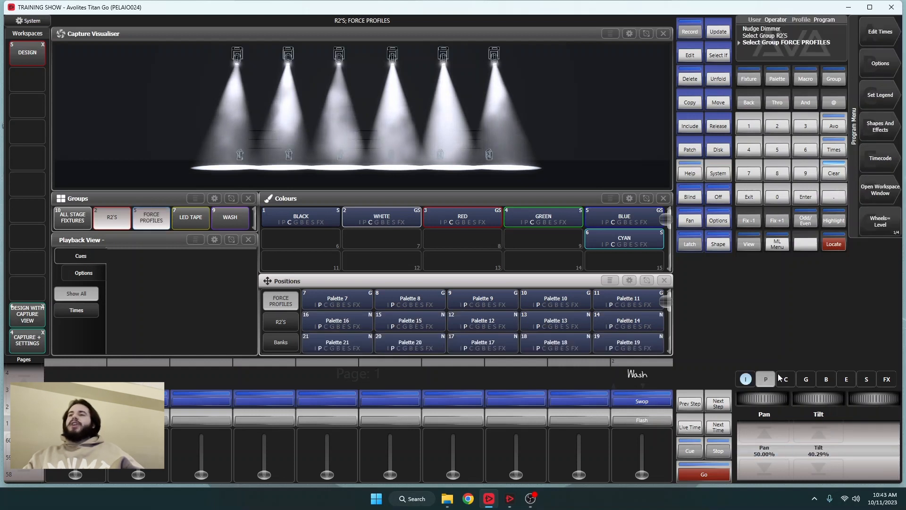
click(784, 378)
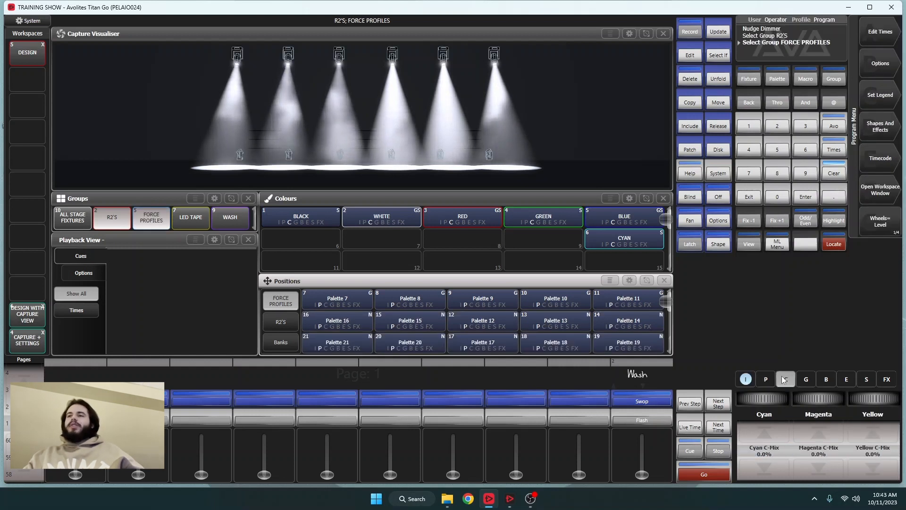
click(763, 430)
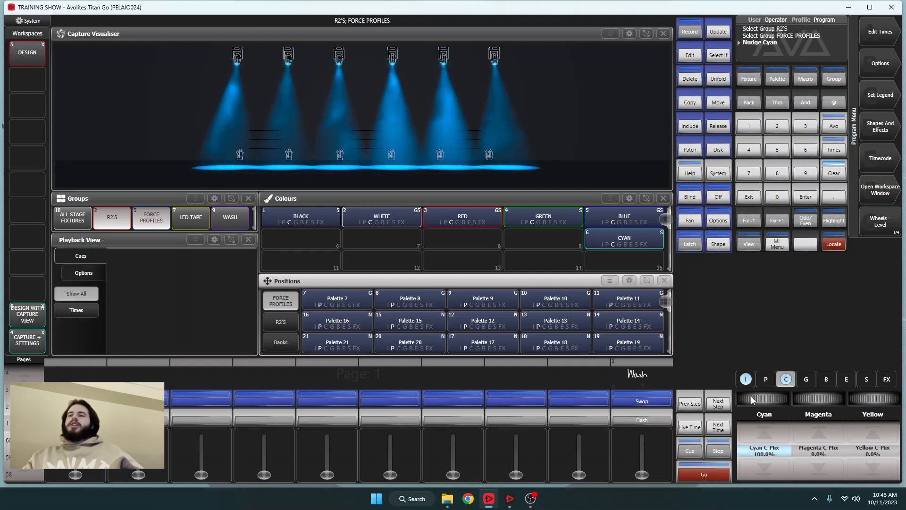
drag(751, 395, 818, 414)
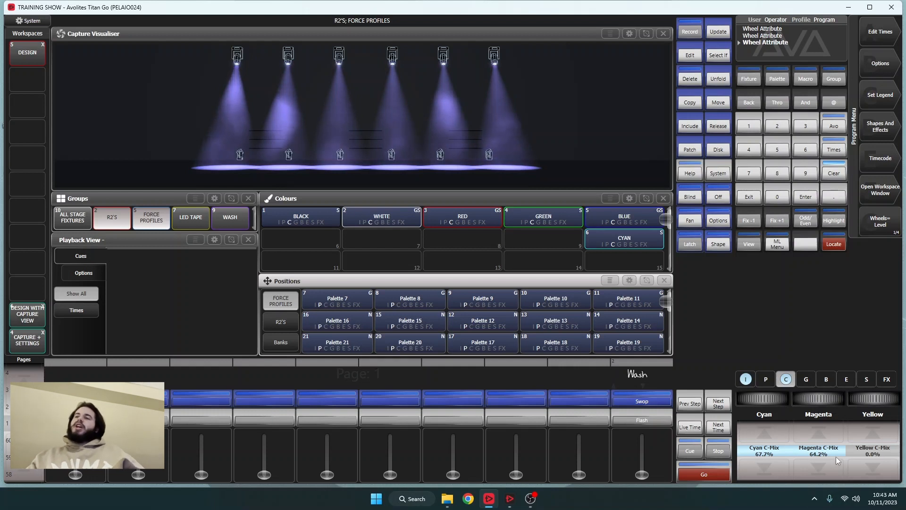
drag(875, 398, 871, 398)
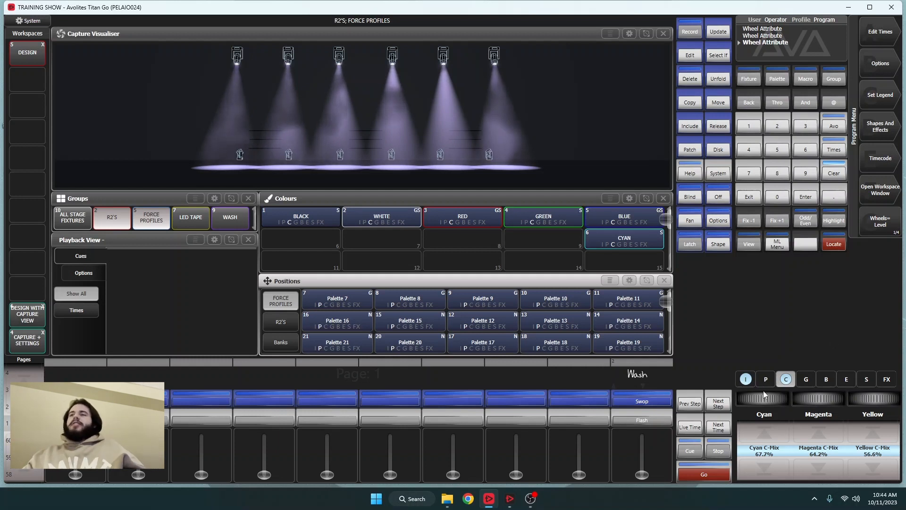
Apply the WHITE colour palette and position Palette 12 to the selected fixtures
click(805, 376)
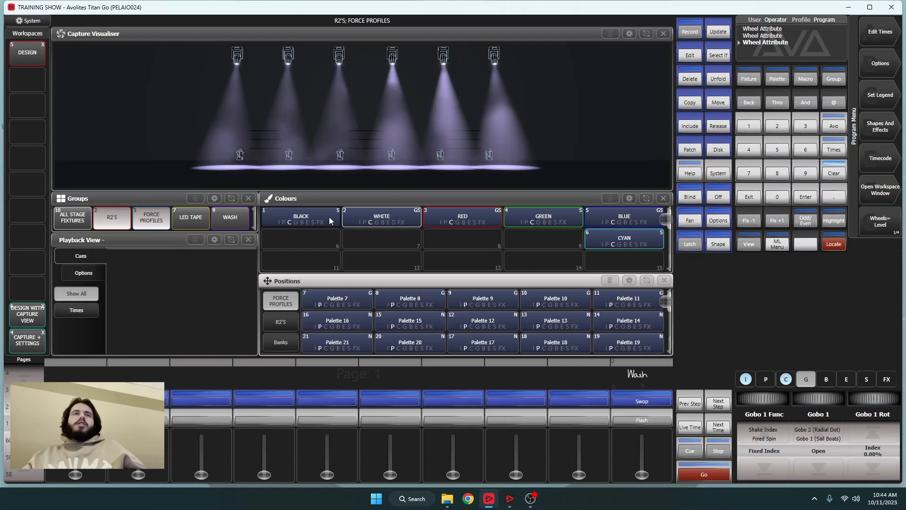
click(380, 218)
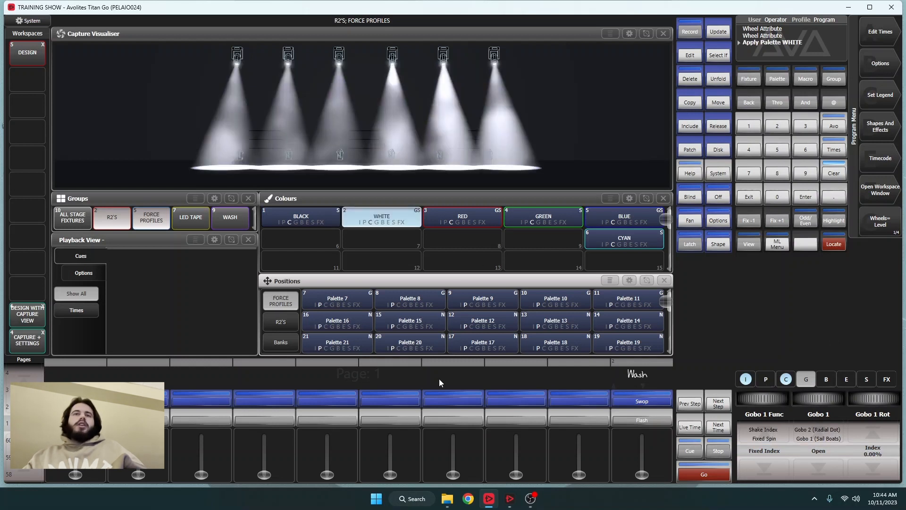
click(488, 323)
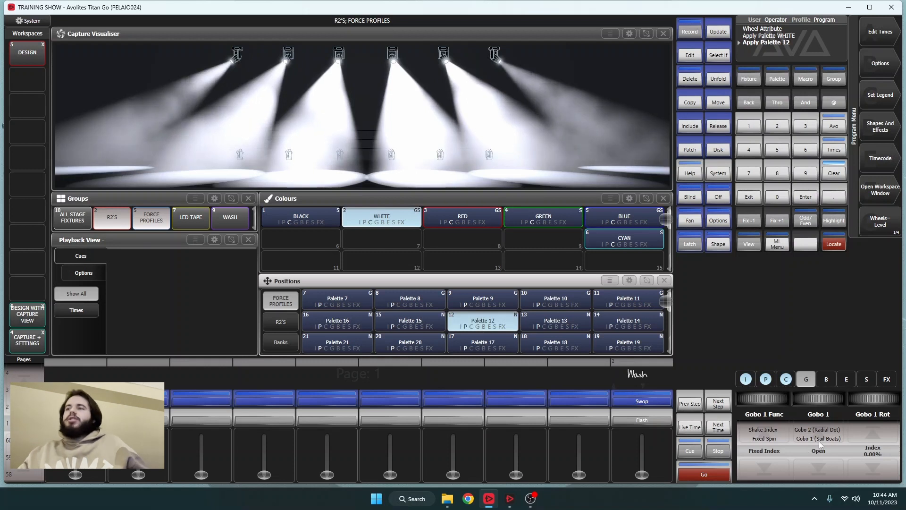
Step Gobo 1 through Radial Dot, Sail Boats, Bolts, Shower Glass and Ballistic Clouds, and return it to Open
click(819, 440)
scroll(817, 447, up, 1)
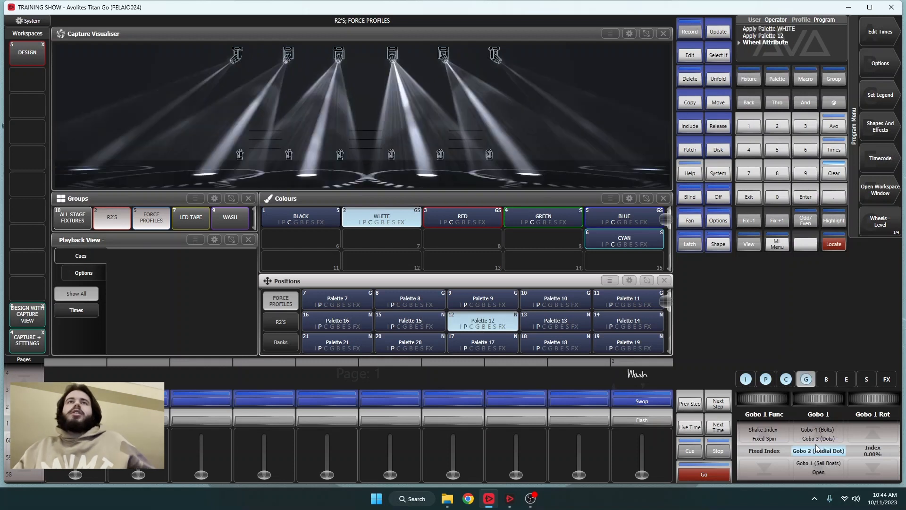
scroll(817, 447, up, 1)
scroll(817, 447, down, 1)
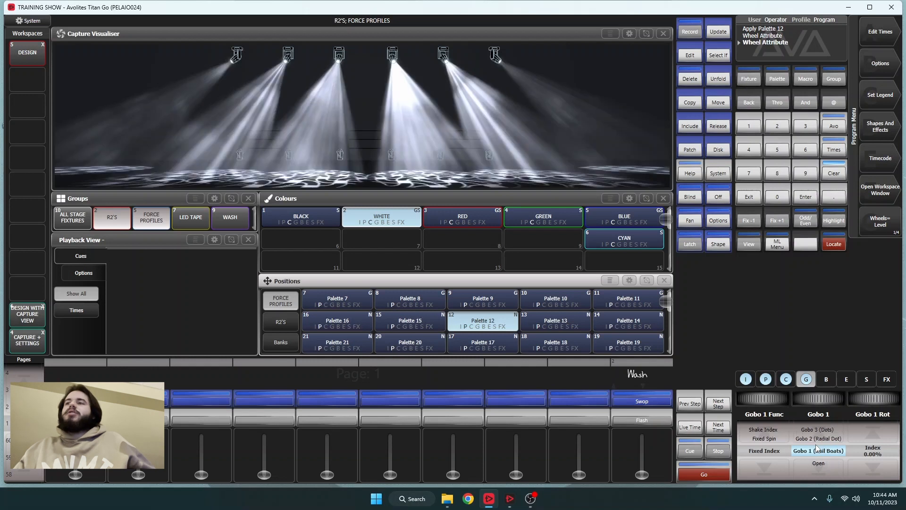
scroll(816, 447, up, 2)
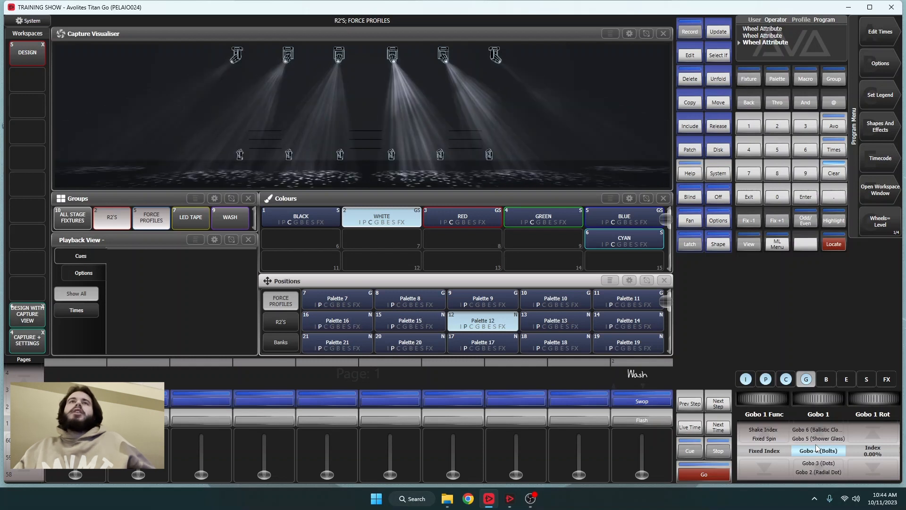
scroll(817, 447, up, 1)
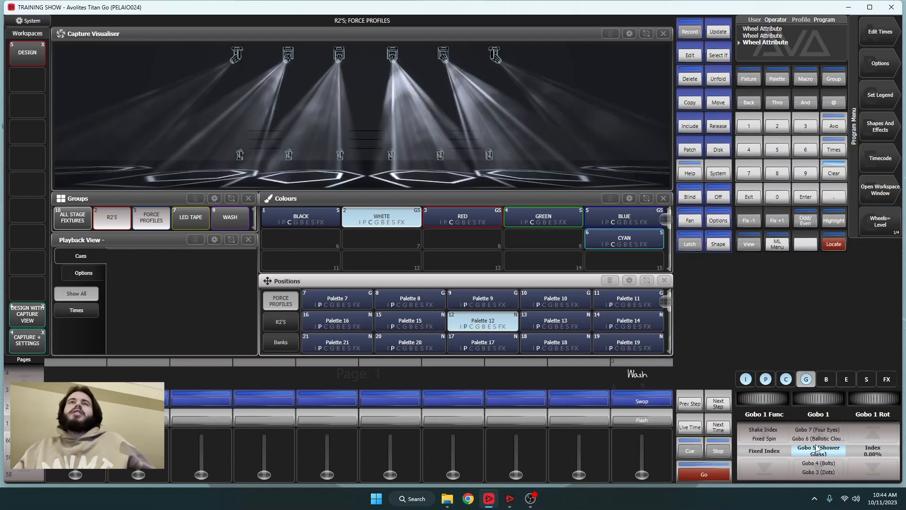
scroll(817, 447, up, 1)
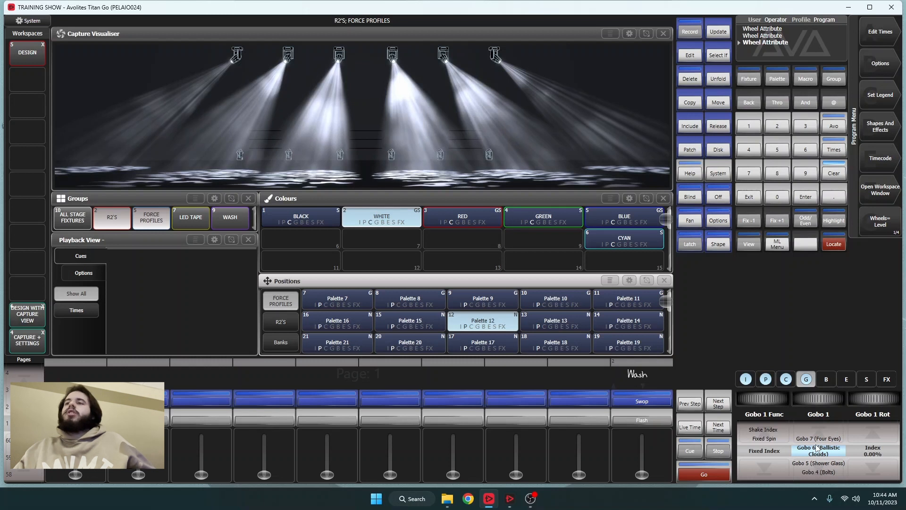
scroll(816, 447, down, 6)
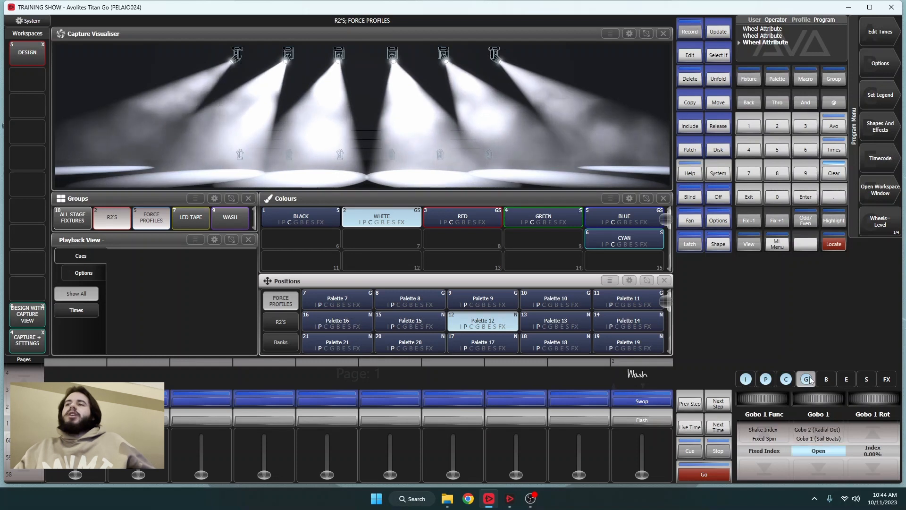
Step Gobo 2 up to Indigo Square Breakup, back through Colour Weave and Granny Sue, and return it to Open
click(808, 380)
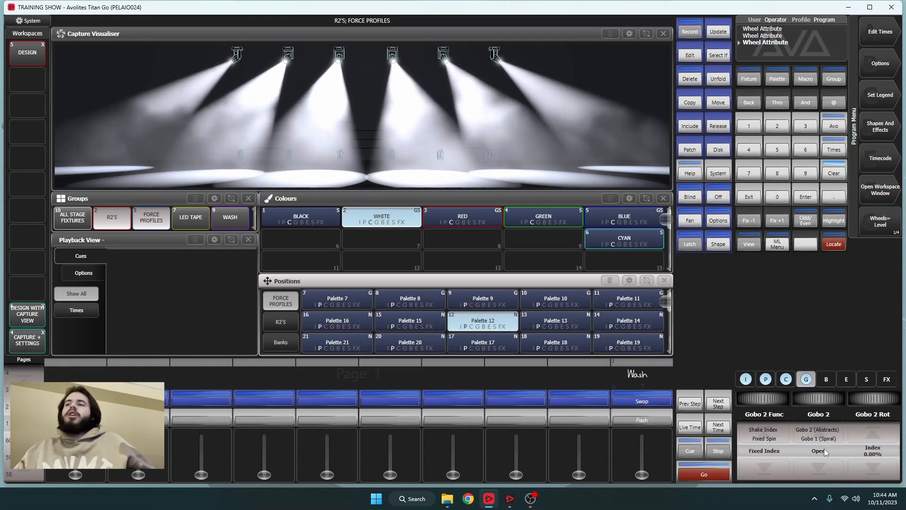
scroll(824, 449, up, 1)
scroll(824, 449, up, 2)
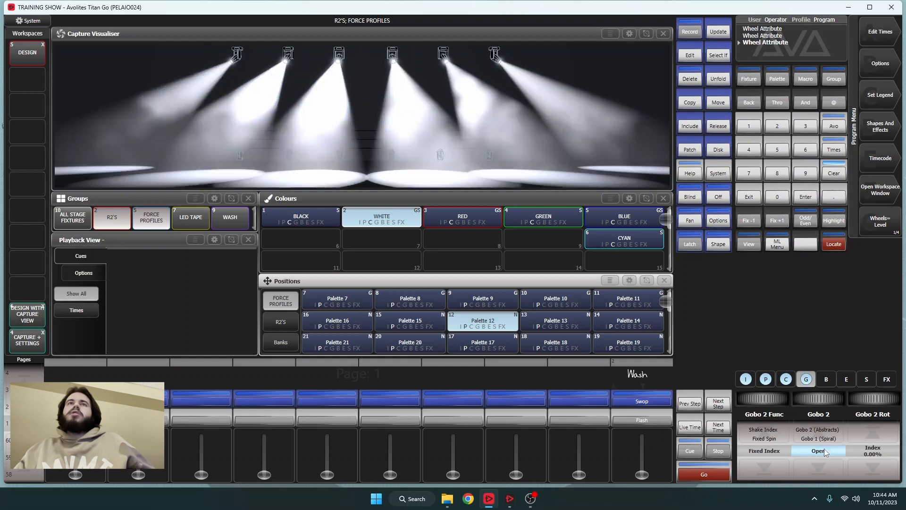
scroll(824, 449, up, 2)
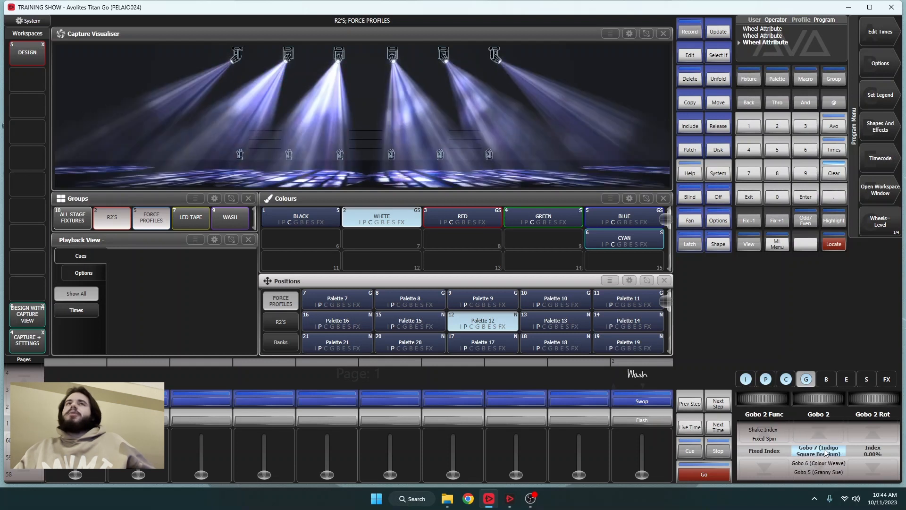
scroll(824, 452, up, 1)
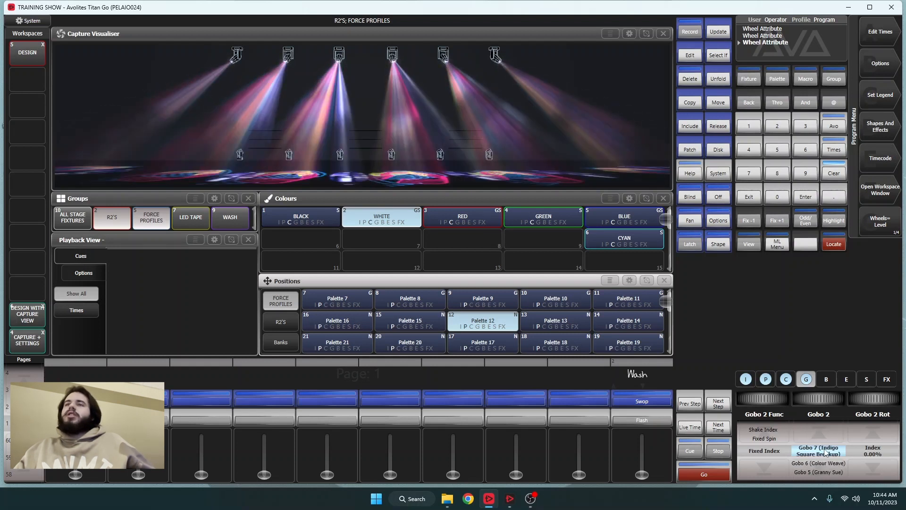
scroll(824, 452, up, 1)
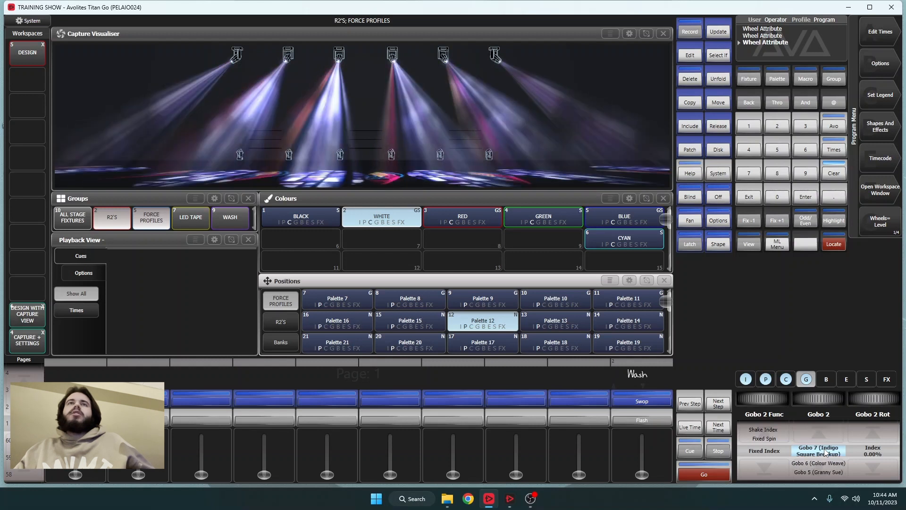
scroll(825, 452, down, 2)
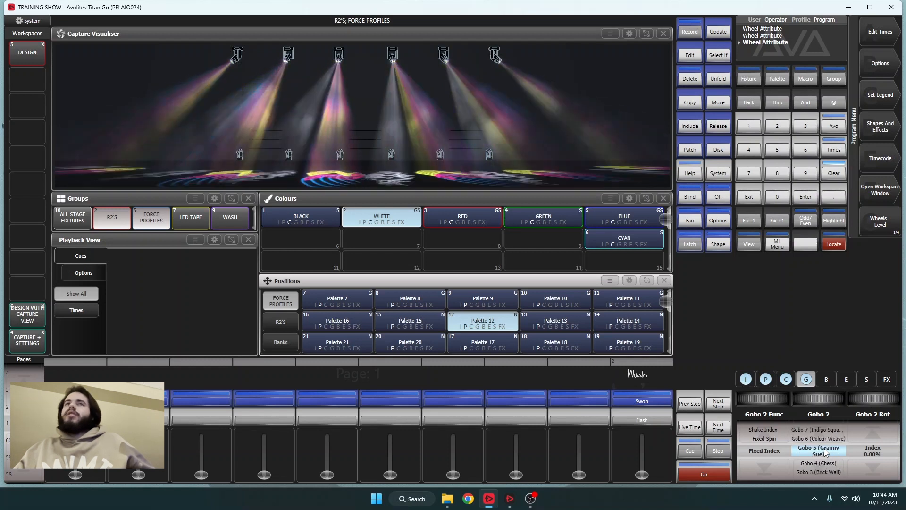
scroll(825, 452, down, 4)
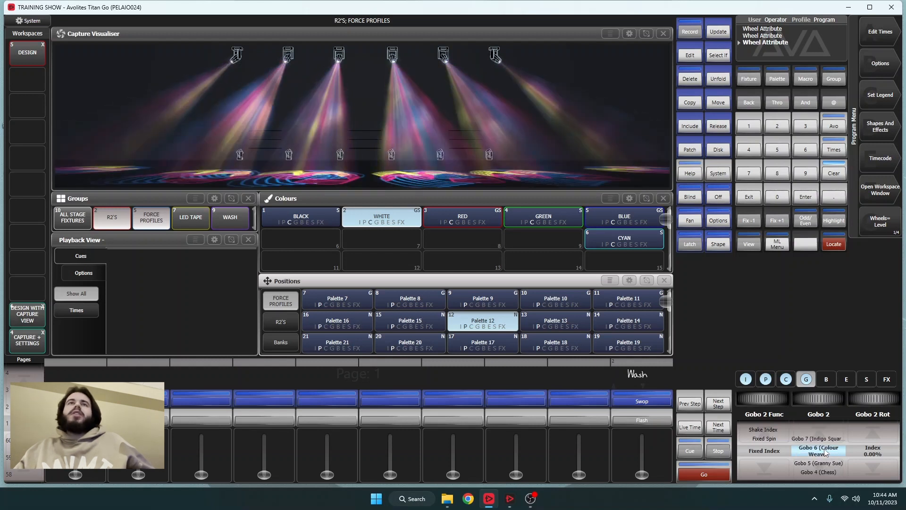
scroll(825, 452, down, 1)
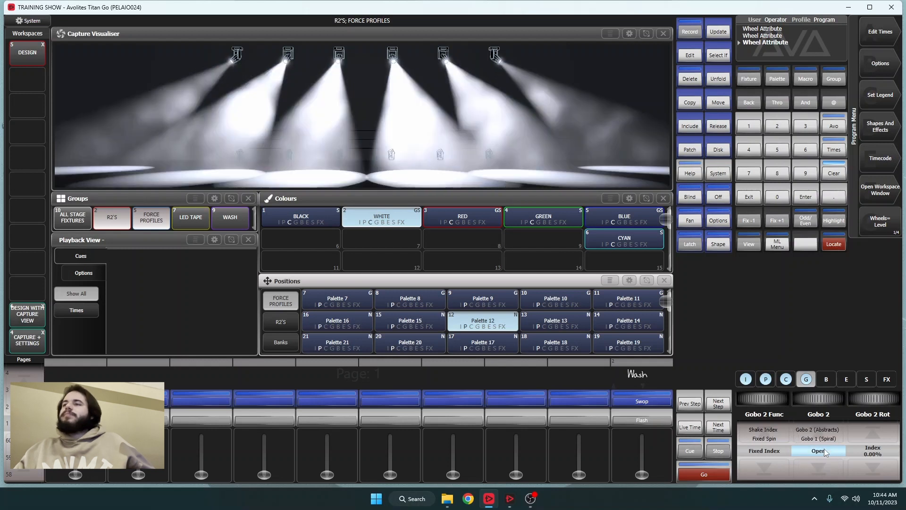
Set the Gobo 1 function to Fixed Spin for the selected fixtures
click(807, 380)
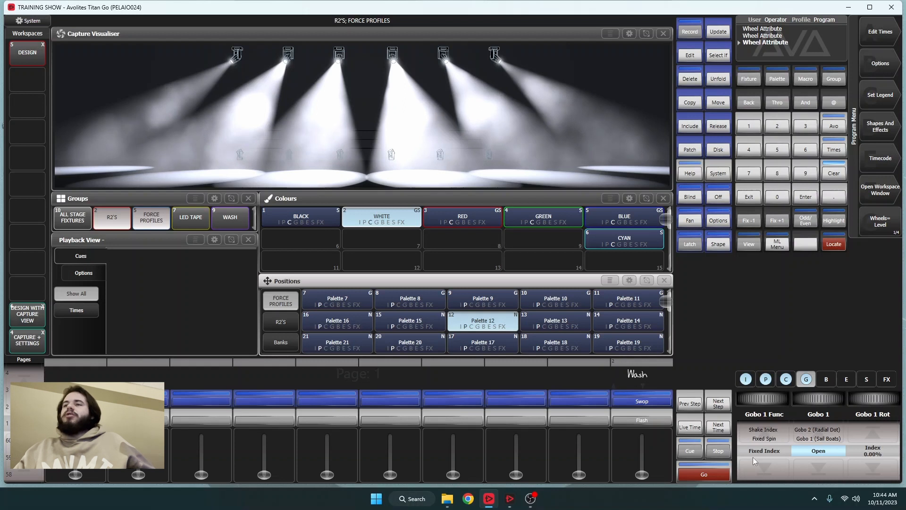
scroll(756, 454, up, 1)
scroll(878, 460, up, 1)
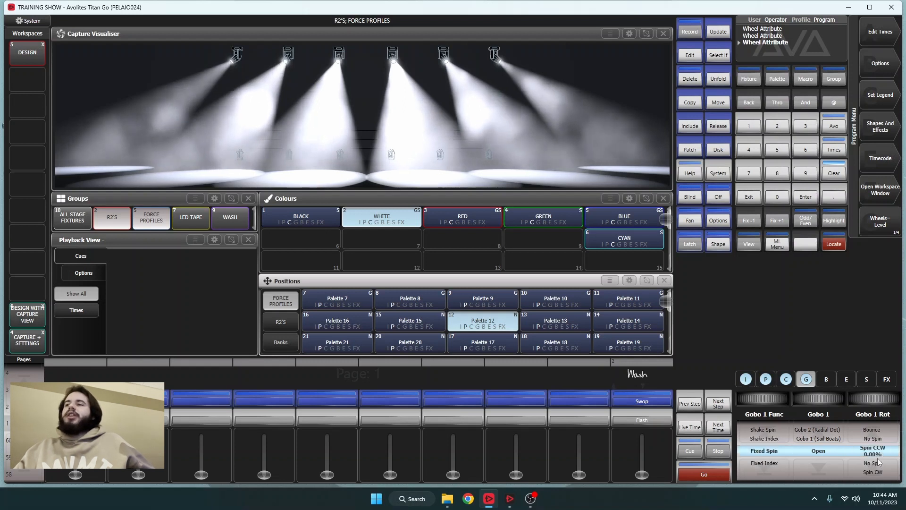
Raise the Gobo 1 rotation of the selected fixtures to Spin CCW at about 9.88%
scroll(878, 461, up, 3)
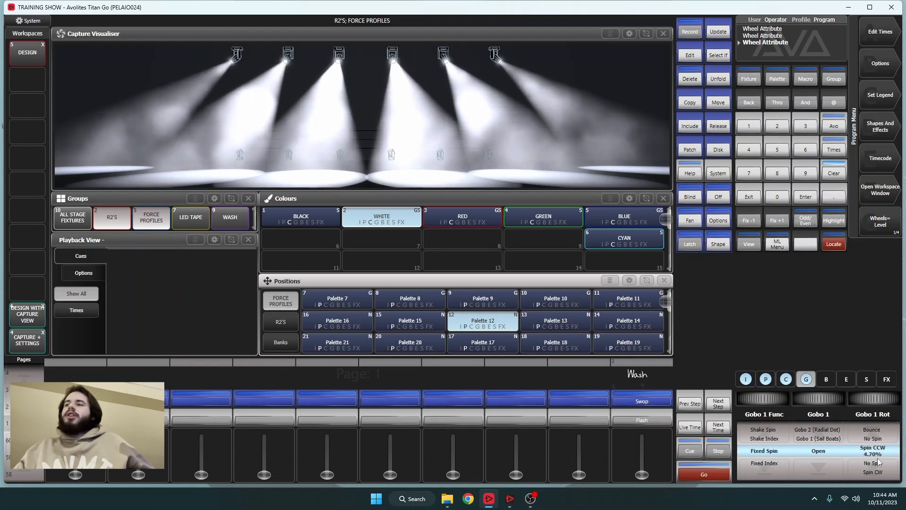
scroll(879, 462, up, 1)
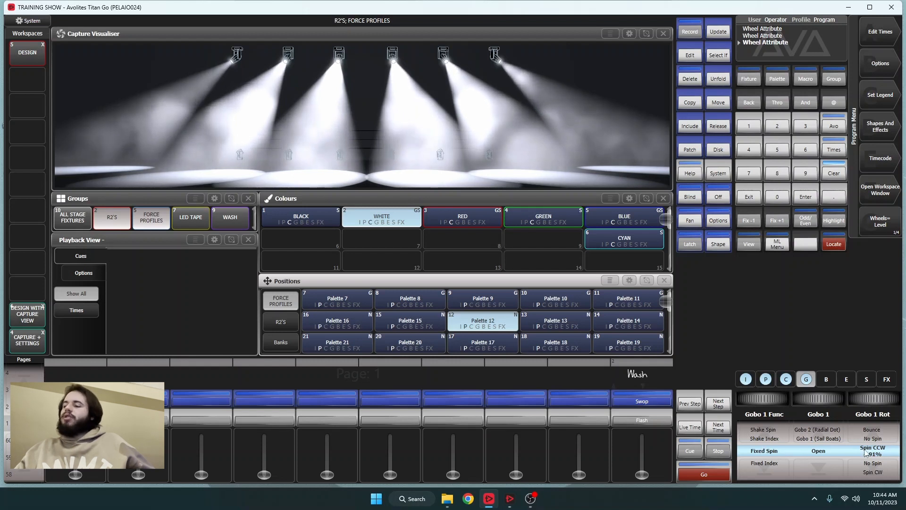
scroll(867, 453, up, 1)
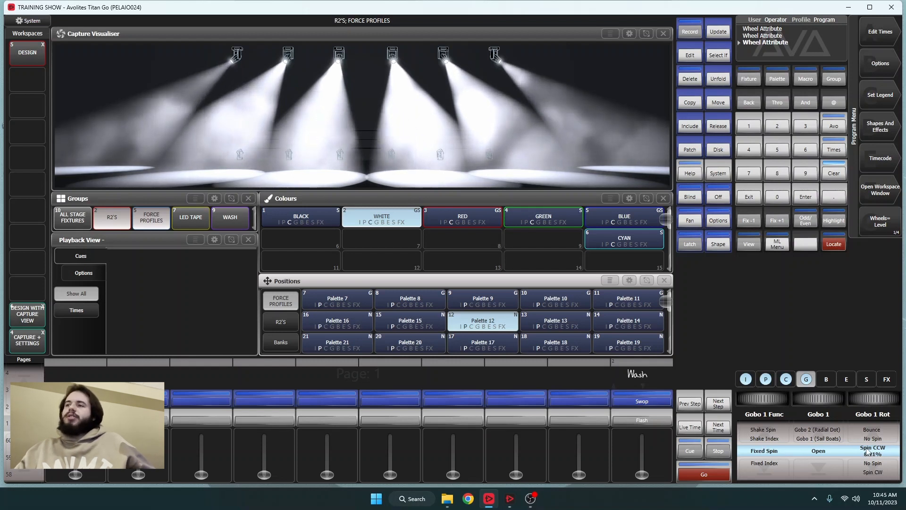
scroll(868, 452, up, 2)
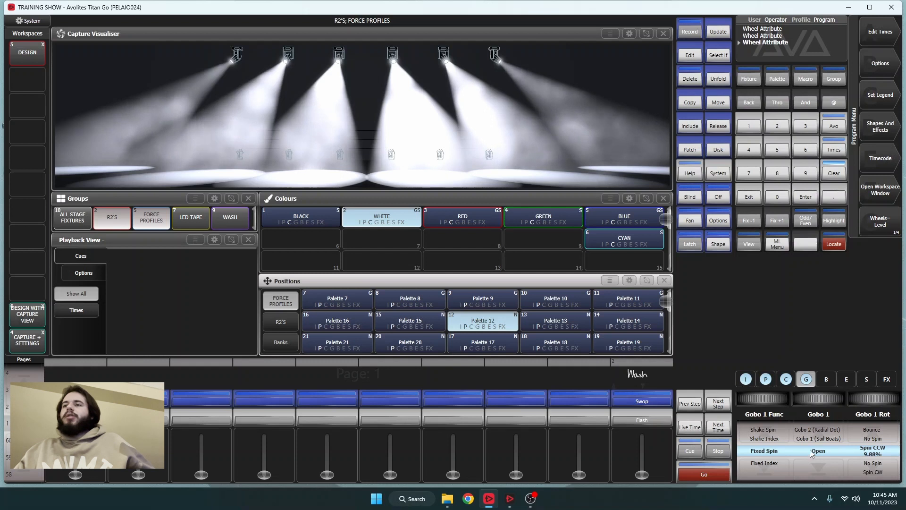
Step Gobo 1 through Sail Boats and Radial Dot to Ballistic Clouds, raising its counter-clockwise spin to 74.32%
scroll(812, 463, up, 1)
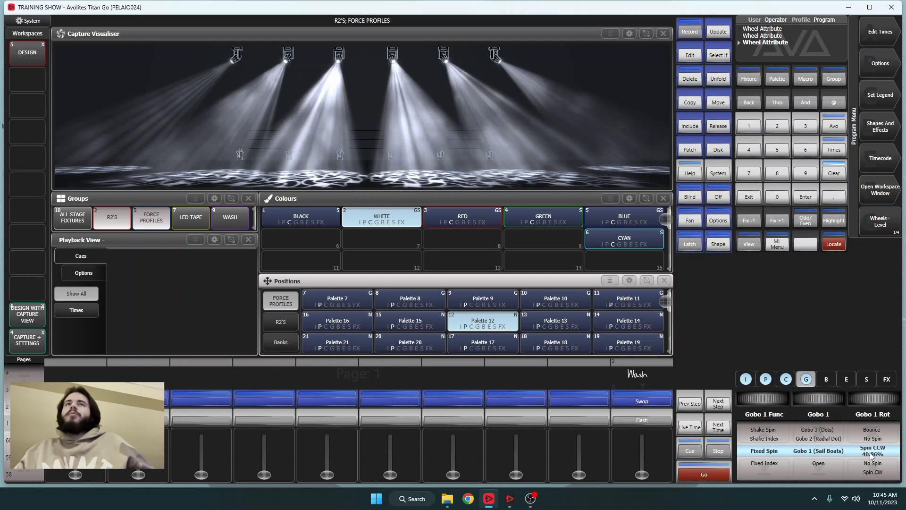
scroll(871, 455, up, 3)
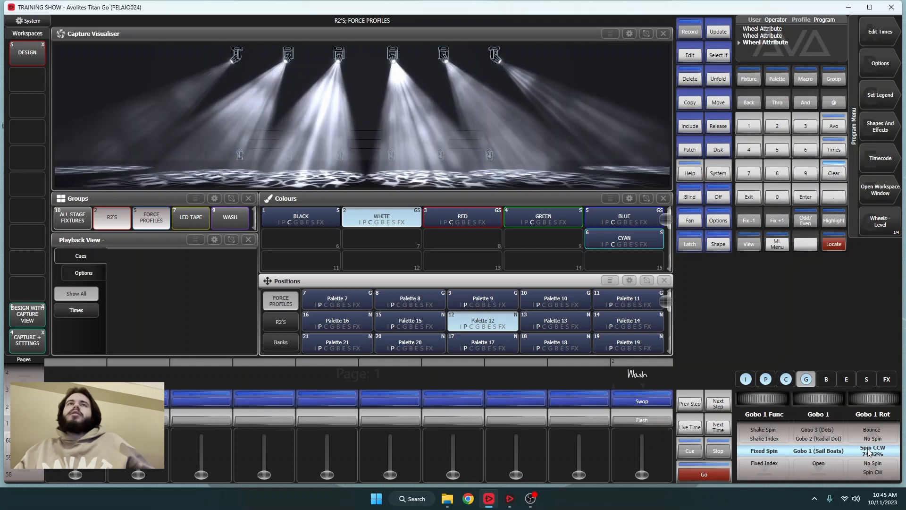
scroll(869, 452, down, 1)
scroll(819, 445, up, 1)
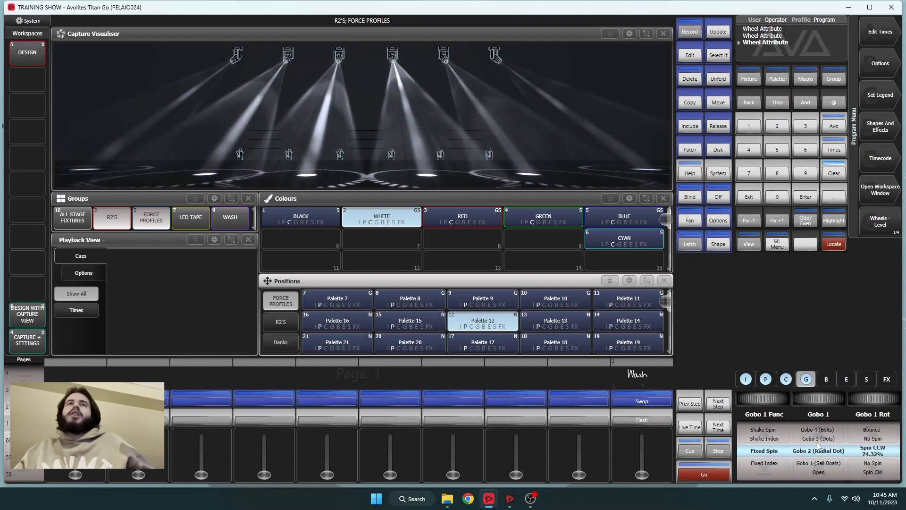
scroll(817, 444, up, 4)
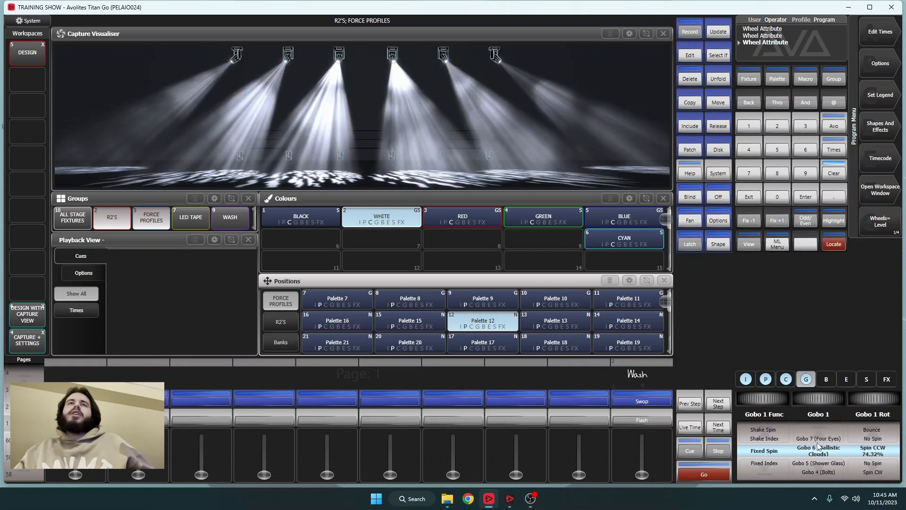
Sweep the beam Zoom of the selected fixtures up to about 53.7%, down to about 2.5%, and set it to 100%
click(832, 377)
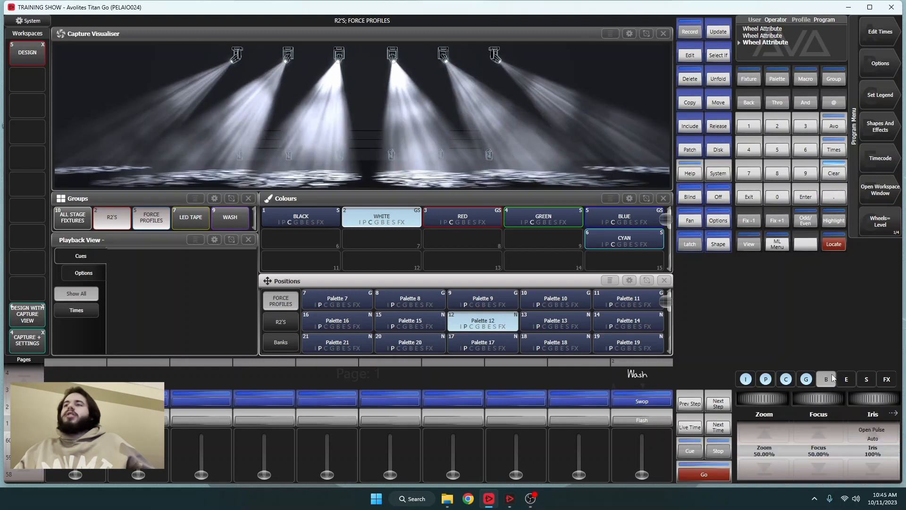
scroll(765, 449, up, 3)
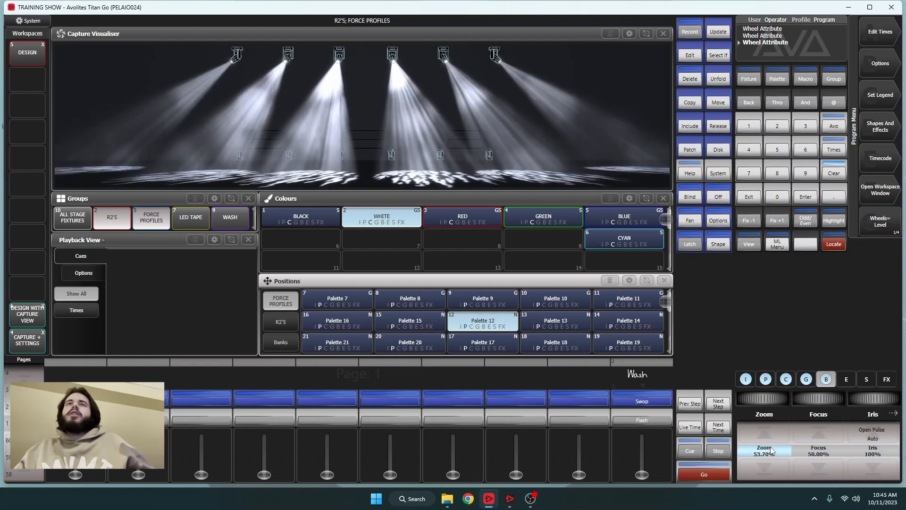
scroll(769, 446, down, 12)
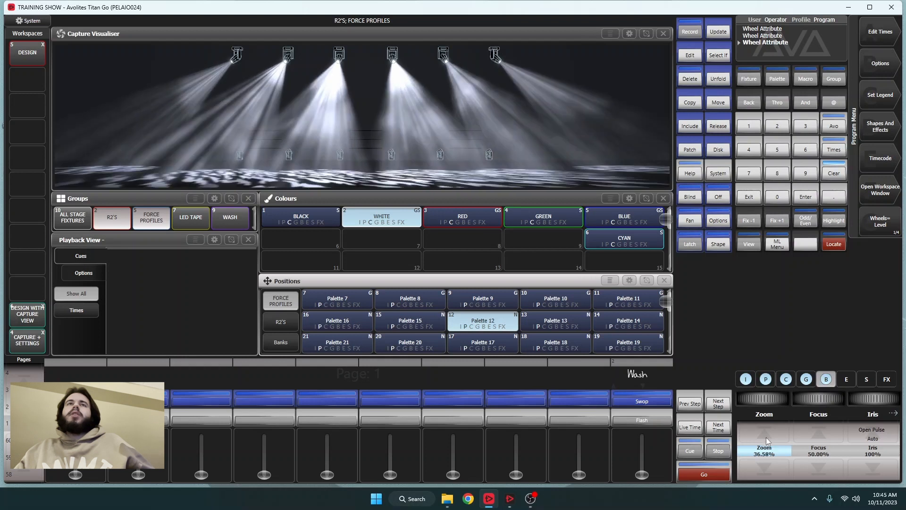
scroll(764, 440, down, 12)
scroll(763, 446, down, 12)
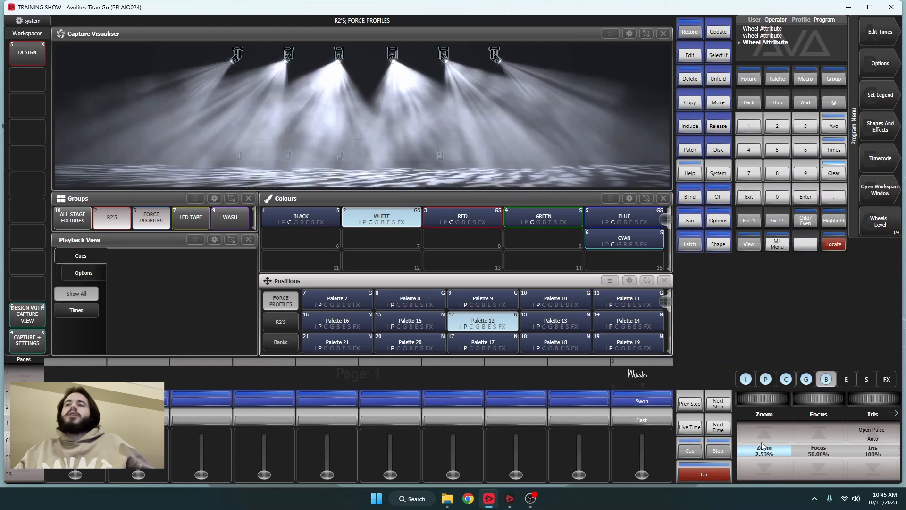
click(769, 432)
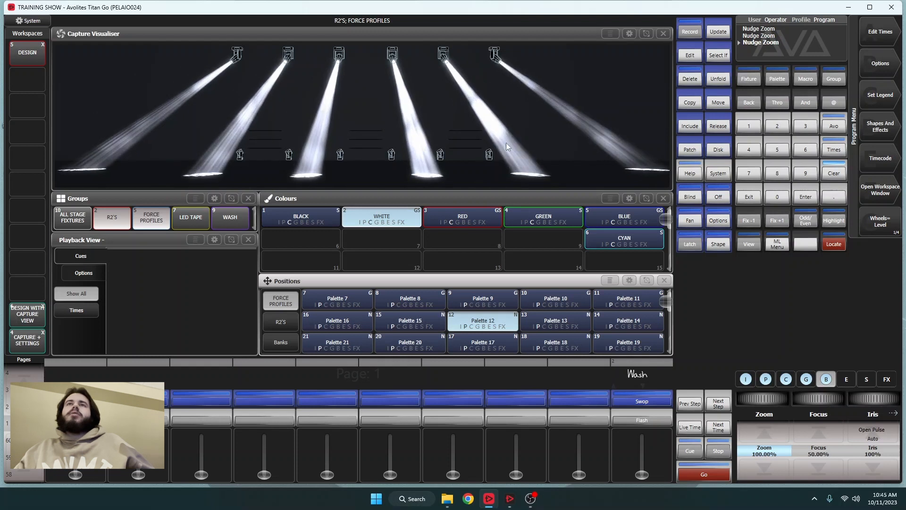
Set the Focus of the selected fixtures to 100% and close the Attribute Editor
click(820, 418)
click(822, 468)
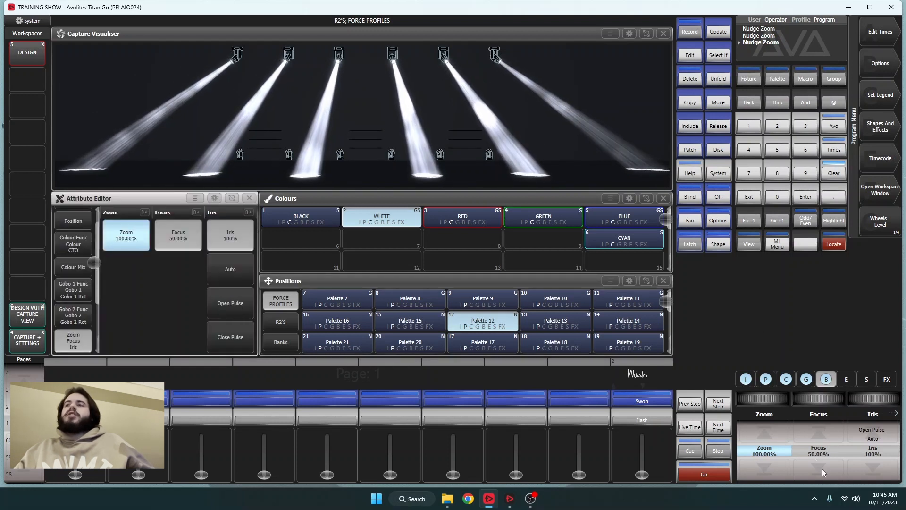
click(814, 432)
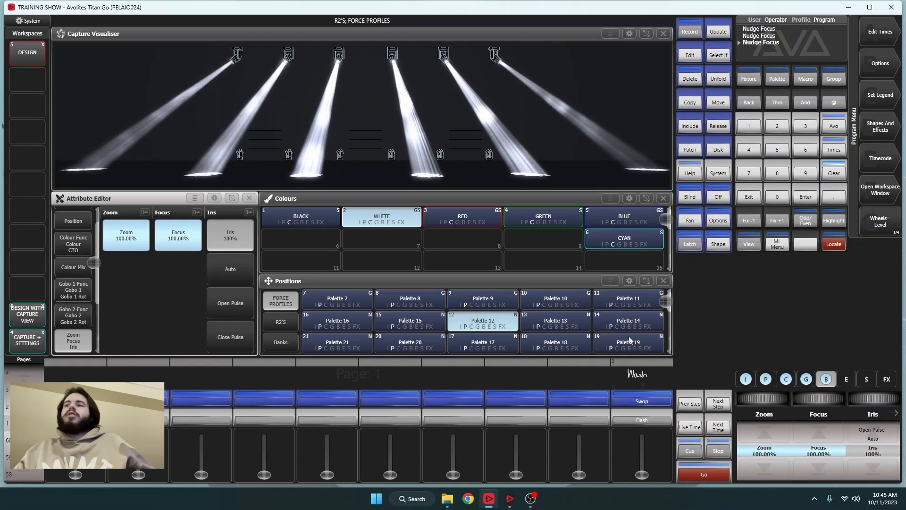
click(249, 198)
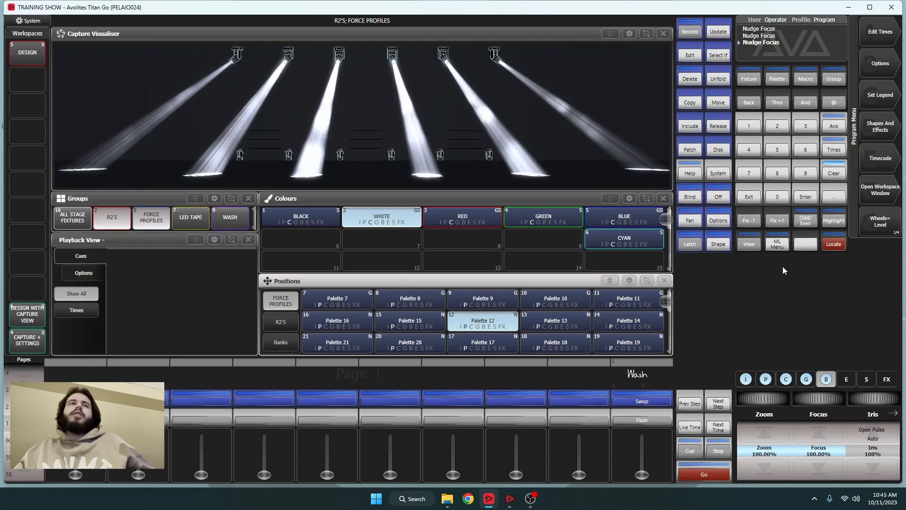
Set the Zoom to 50% and apply position Palette 13 to the selected fixtures
click(765, 465)
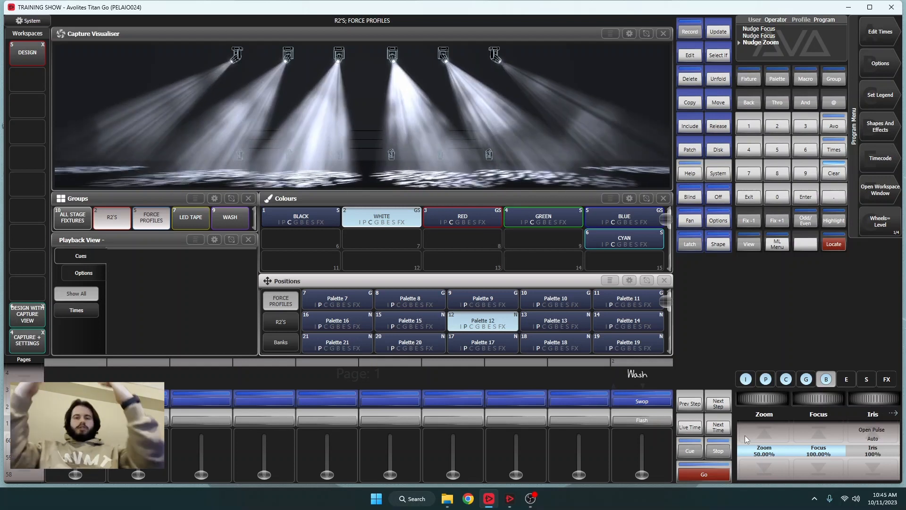
click(560, 326)
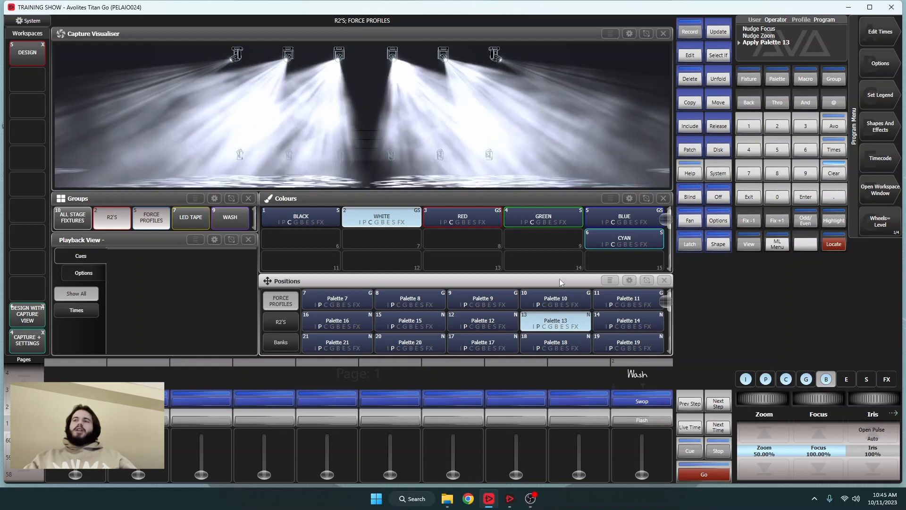
Lower the Focus to about 71%, take it to 0% and 100%, and set it to 50%
scroll(810, 450, down, 12)
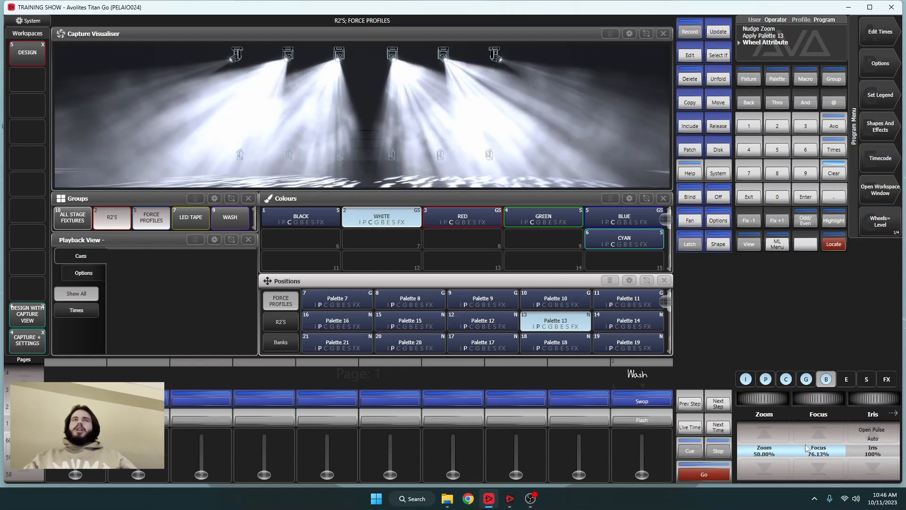
scroll(806, 449, down, 3)
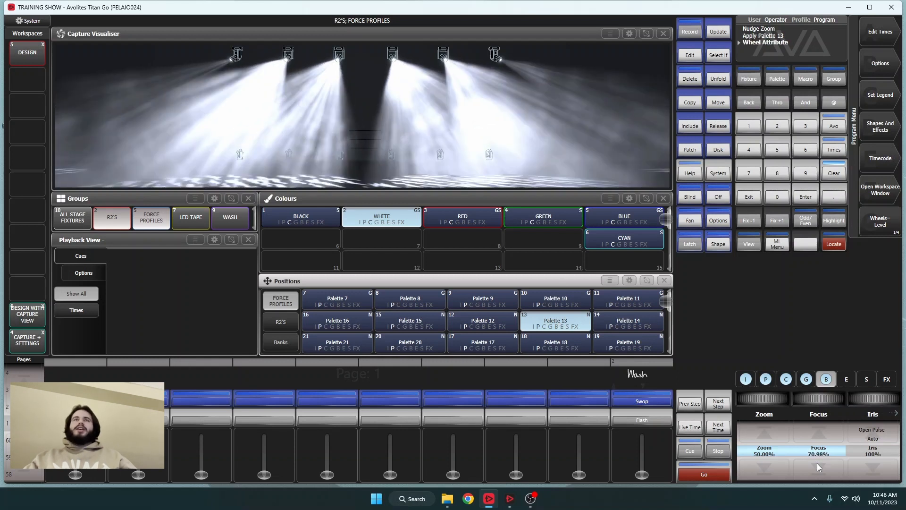
double_click(817, 463)
click(810, 430)
click(820, 464)
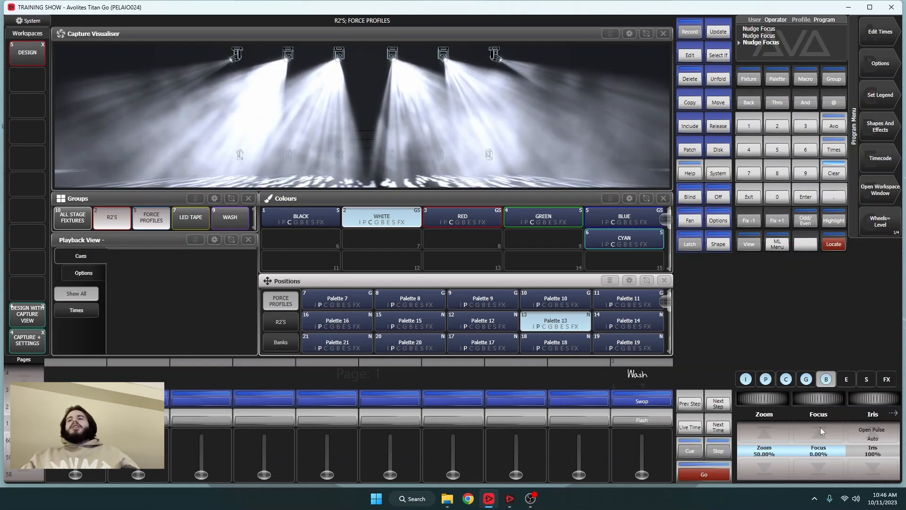
double_click(820, 430)
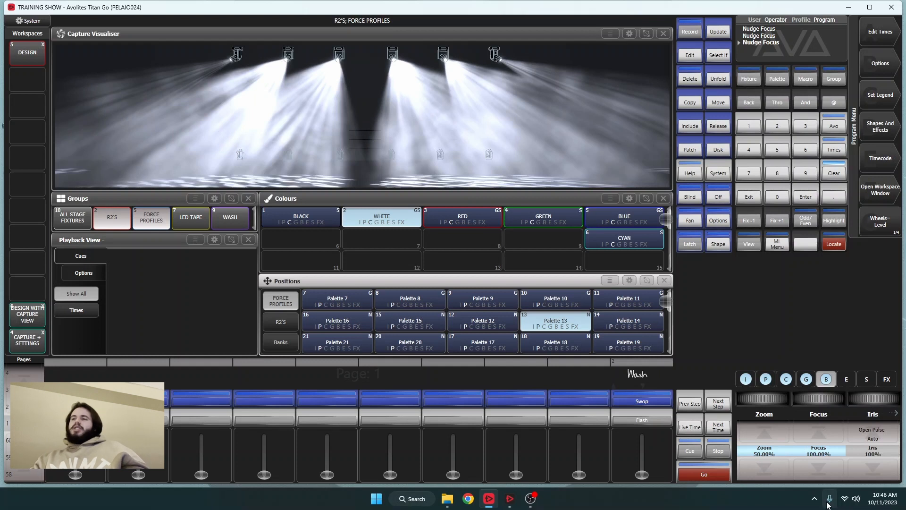
click(811, 460)
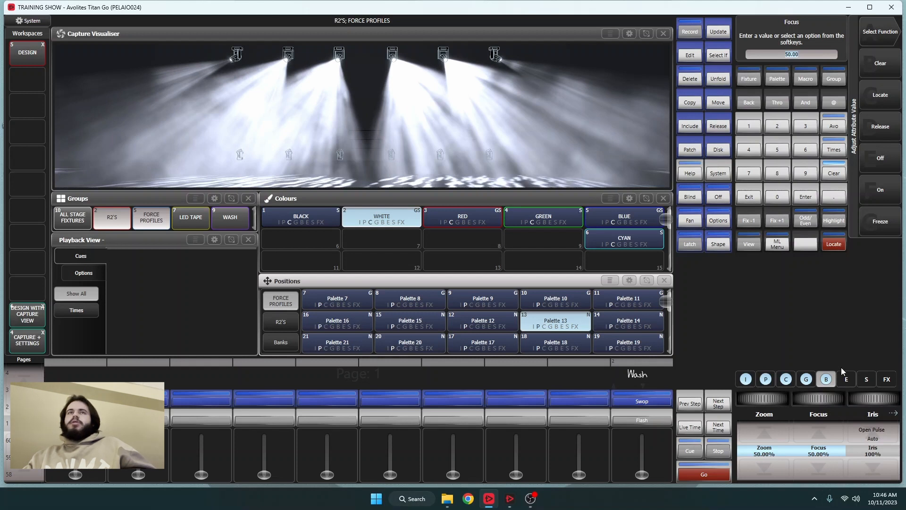
Locate the selected fixtures and apply position Palette 12 to them
click(846, 379)
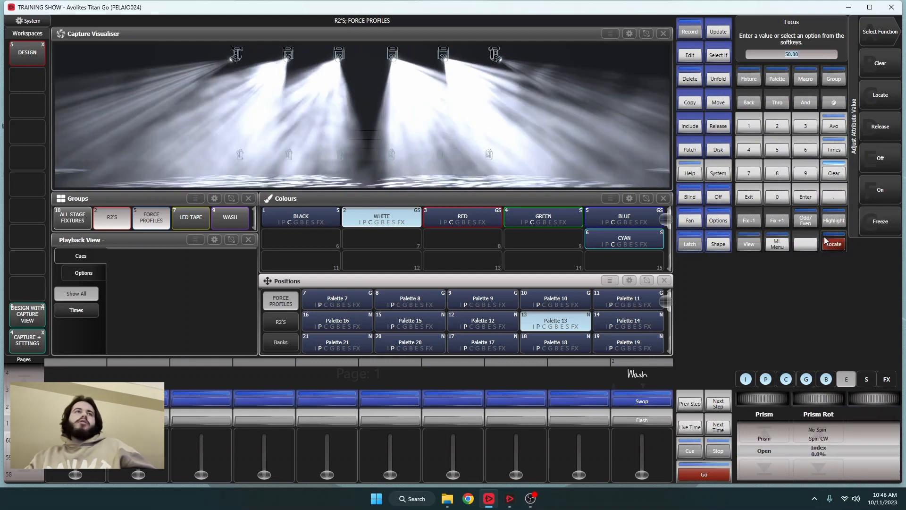
click(825, 242)
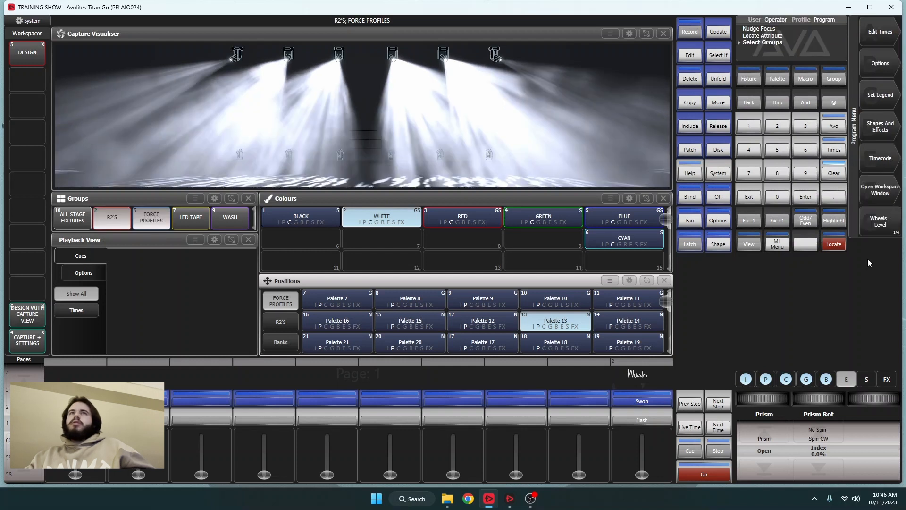
click(834, 244)
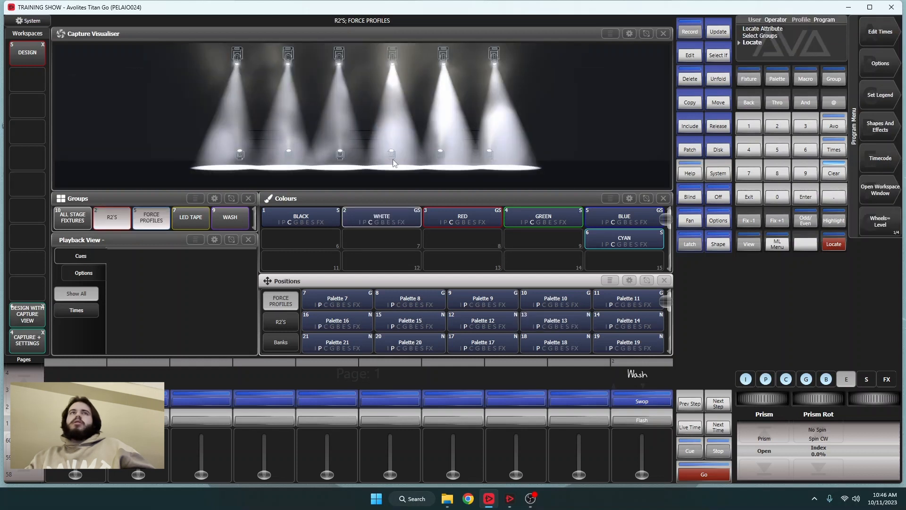
click(485, 323)
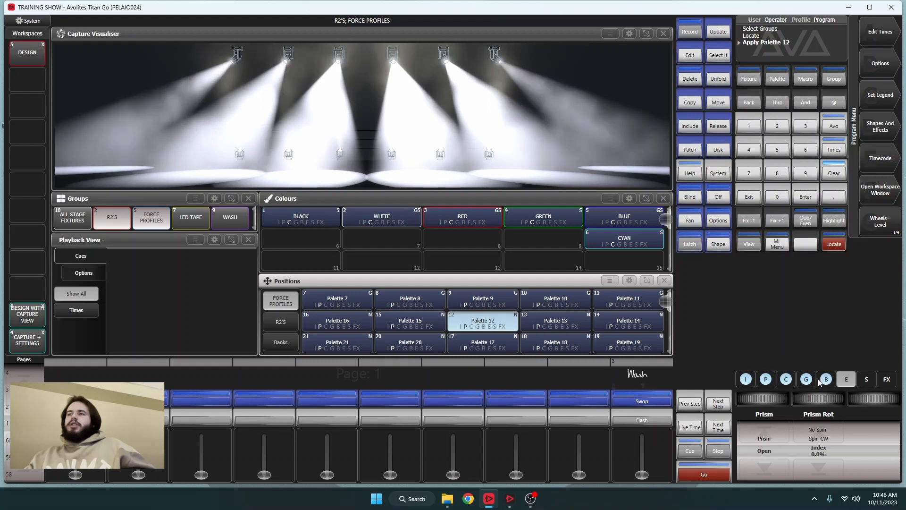
Set the Zoom of the selected fixtures to 0% and then narrow the beams to 100%
click(826, 380)
click(757, 460)
click(760, 429)
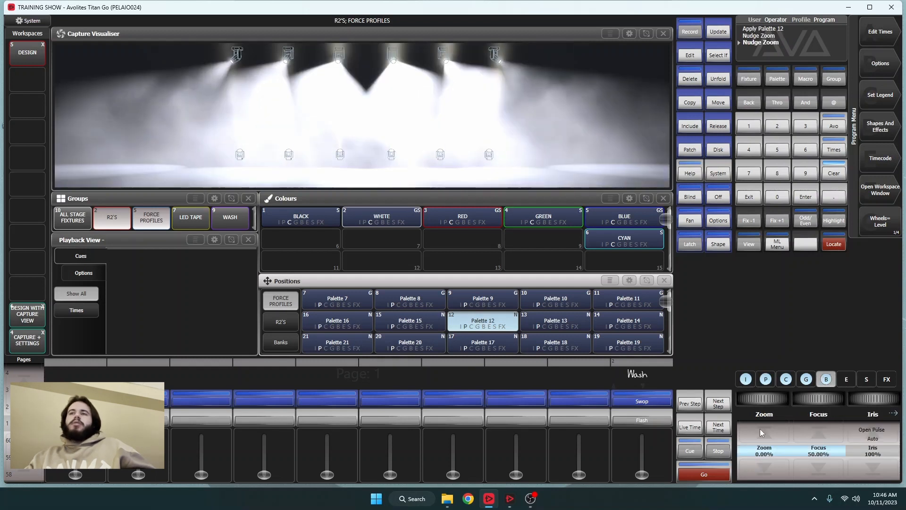
click(760, 429)
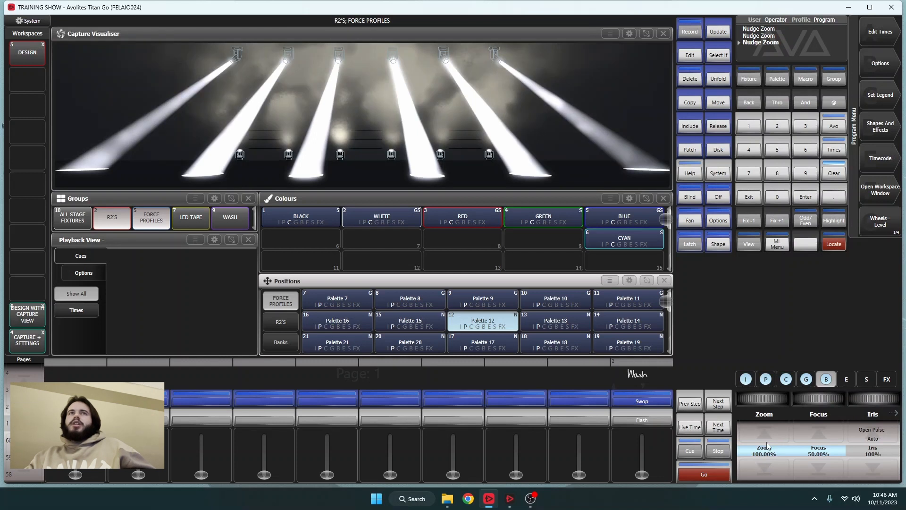
Insert the Prism on the selected fixtures, return it to Open, and insert it again
click(825, 380)
click(845, 379)
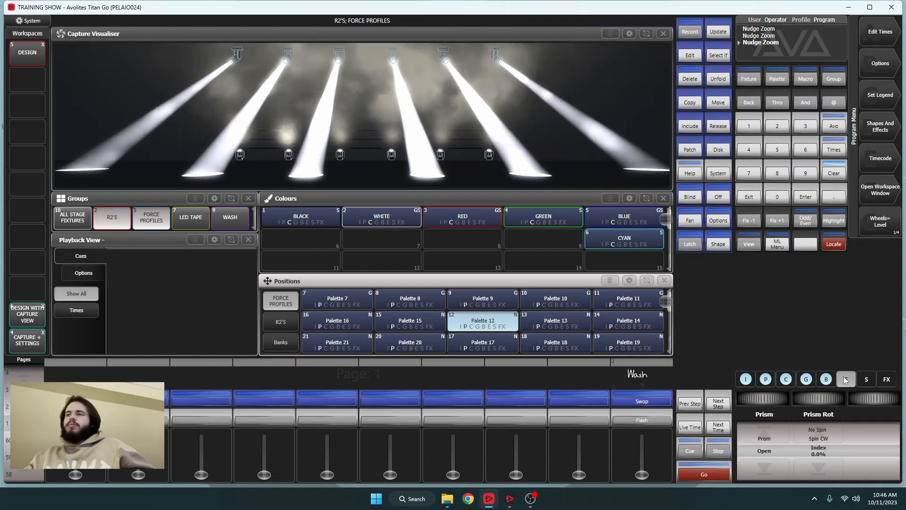
click(766, 427)
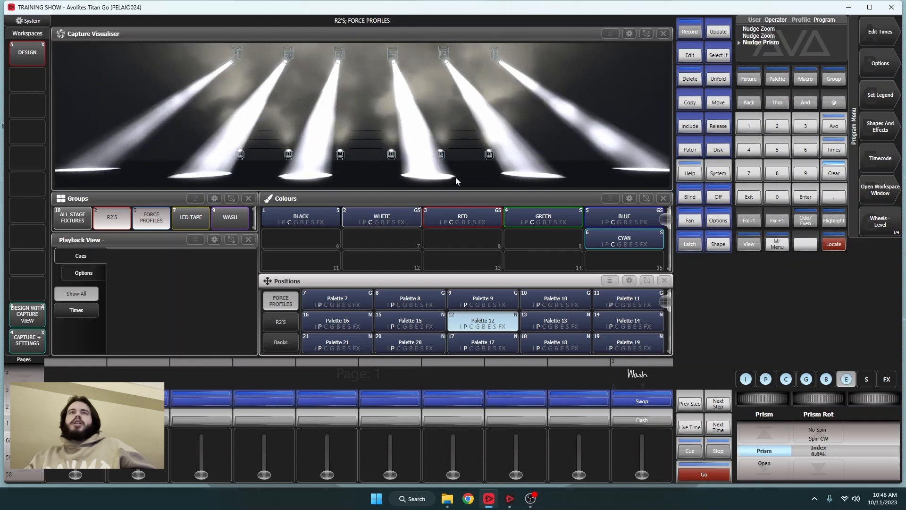
click(768, 470)
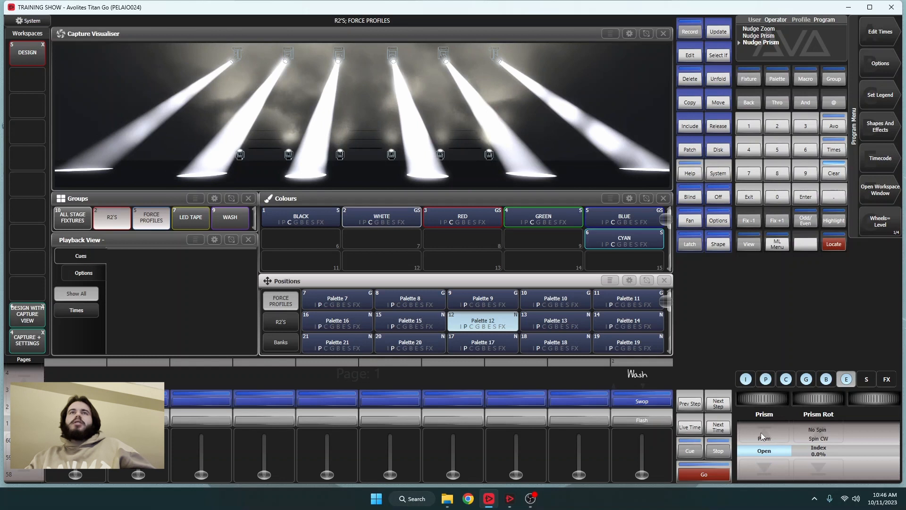
click(761, 433)
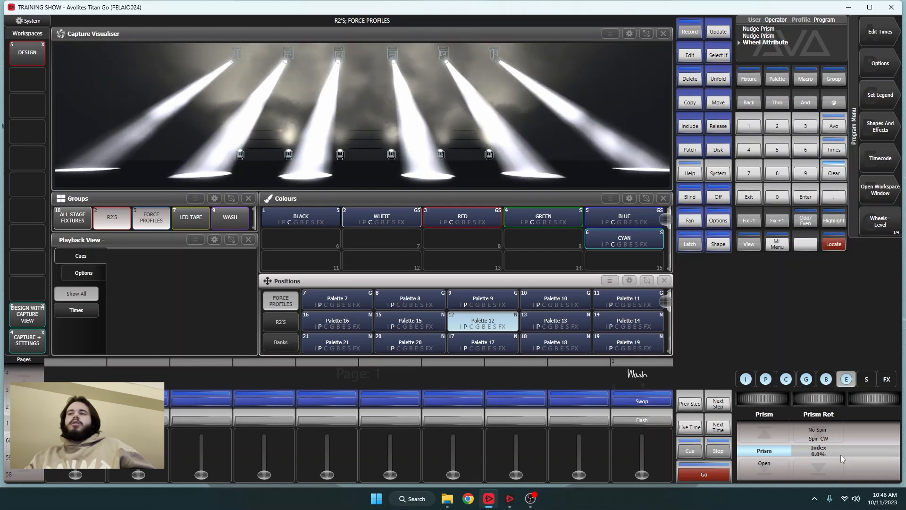
Set the Prism rotation index to about 35% and switch it to Spin CW at 100%
click(839, 454)
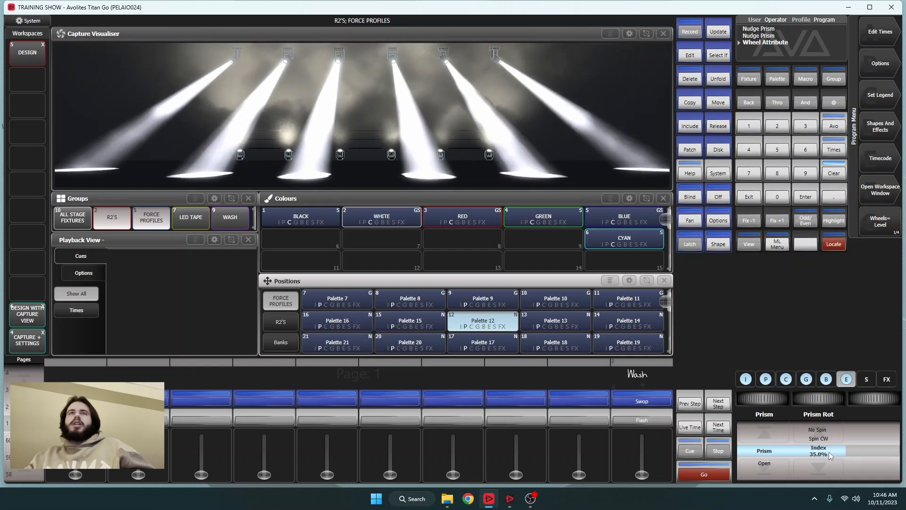
click(822, 449)
click(819, 433)
click(819, 433)
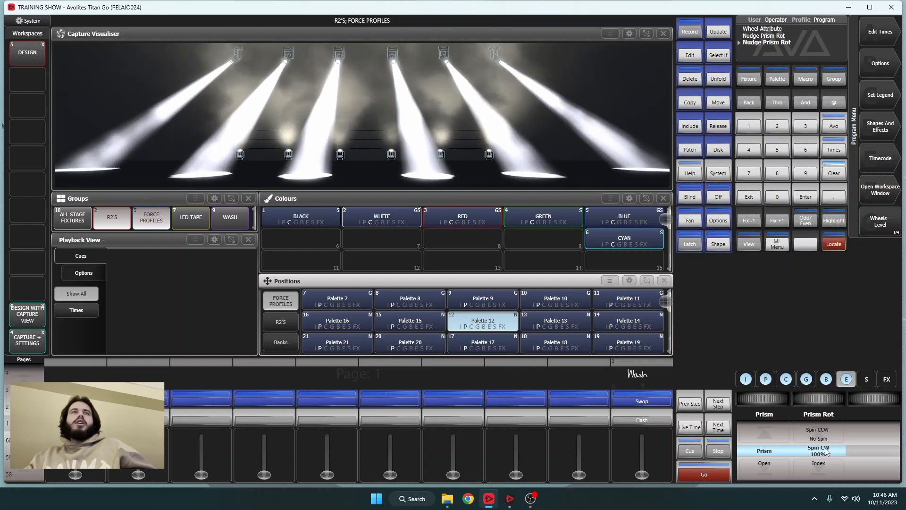
Go through the blade and Frost attributes in the beam bank, set the Zoom to 50%, and clear the programmer
click(826, 380)
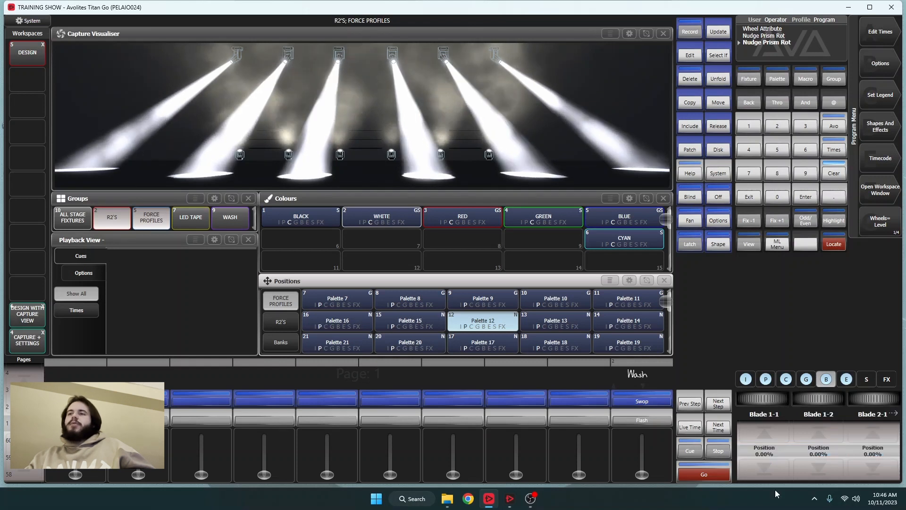
click(828, 383)
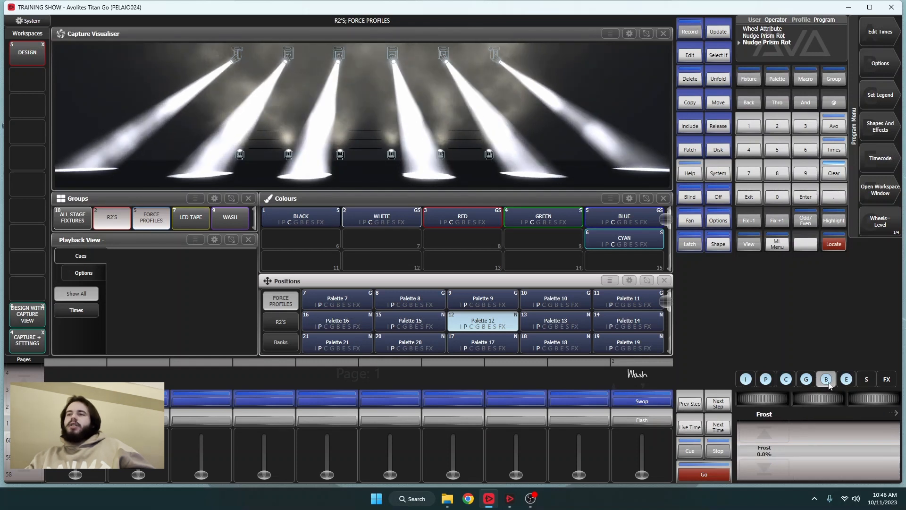
click(828, 384)
click(766, 471)
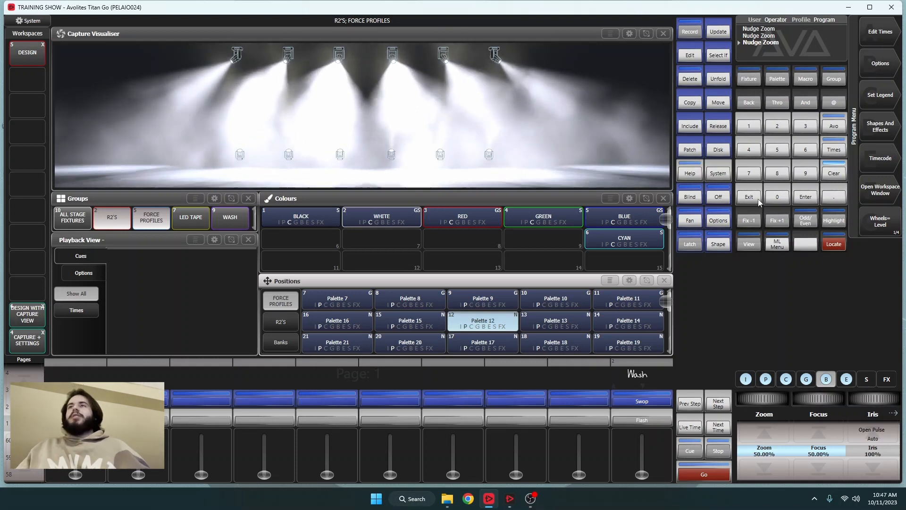
click(834, 176)
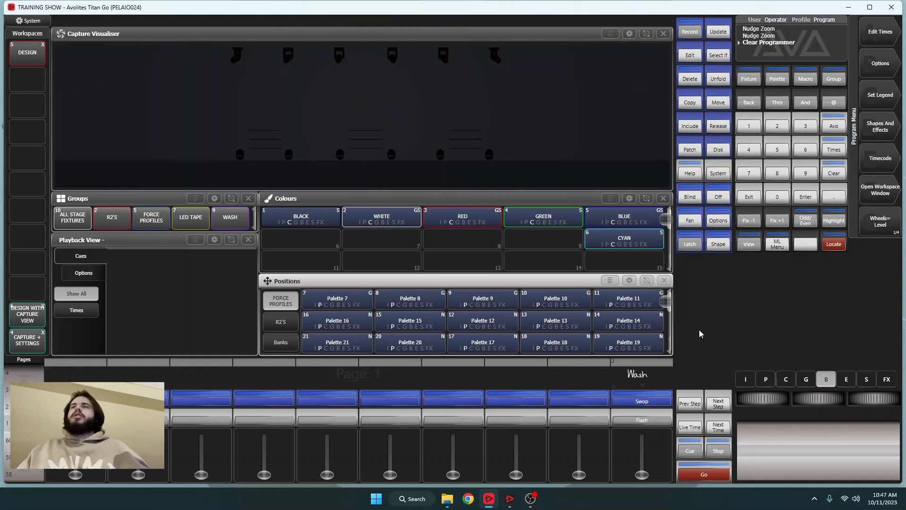
Select and locate the FORCE PROFILES group with the special attribute bank shown on the wheels
click(846, 379)
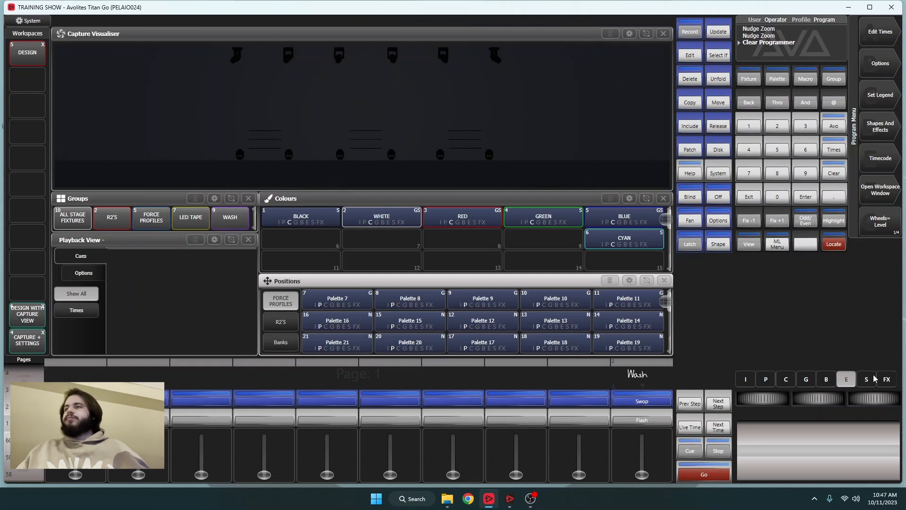
click(866, 379)
click(146, 216)
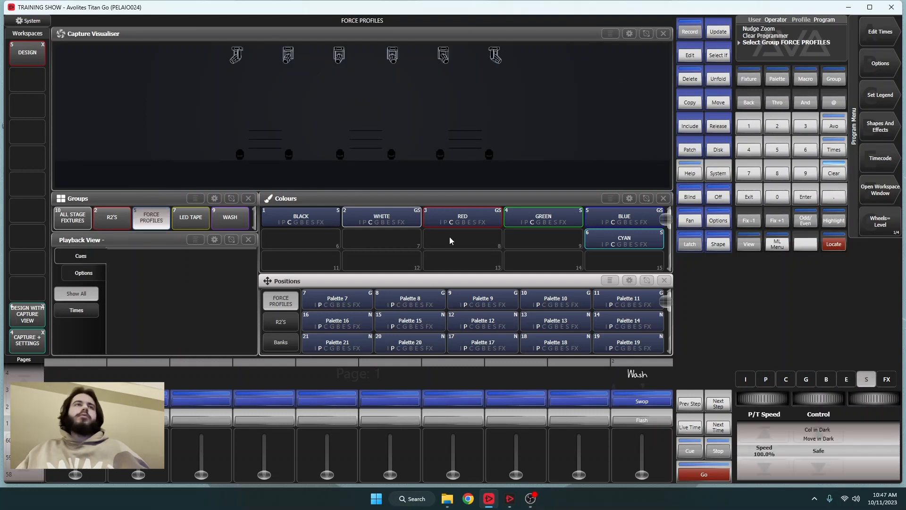
click(834, 244)
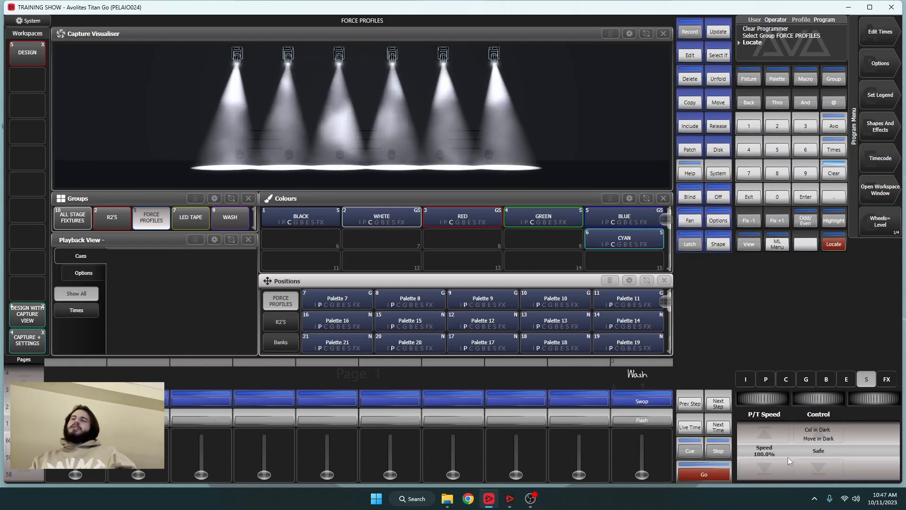
Cycle the Control attribute of the FORCE PROFILES through its options back to Safe, and clear the programmer
click(806, 465)
click(807, 466)
click(807, 465)
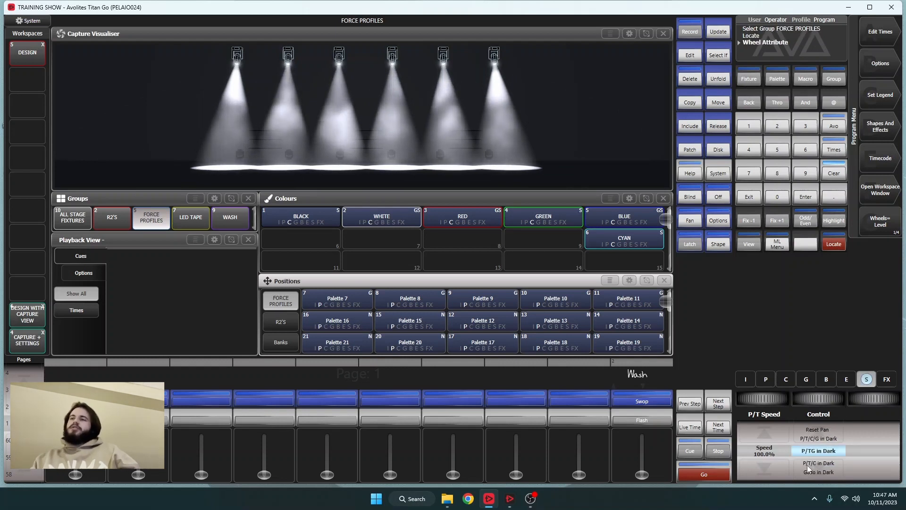
click(807, 466)
click(807, 465)
click(807, 466)
click(807, 465)
click(807, 465)
click(807, 465)
click(807, 465)
click(807, 465)
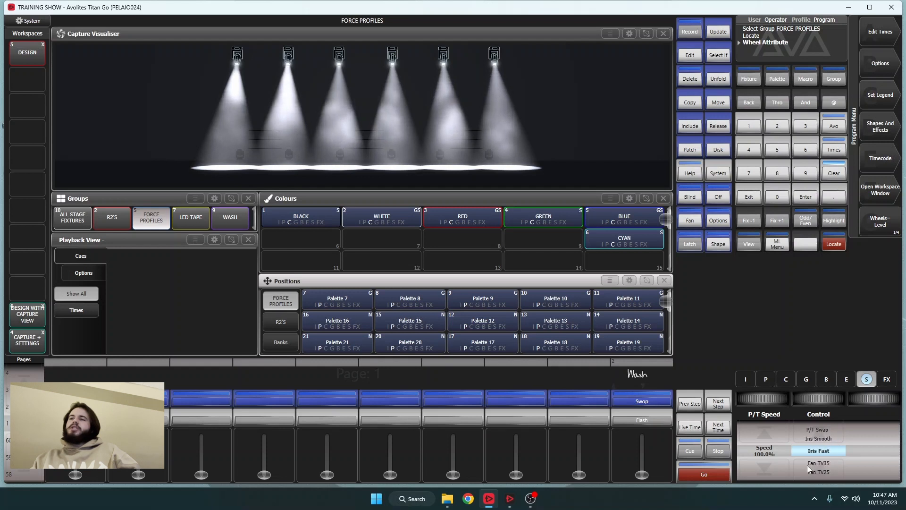
click(807, 465)
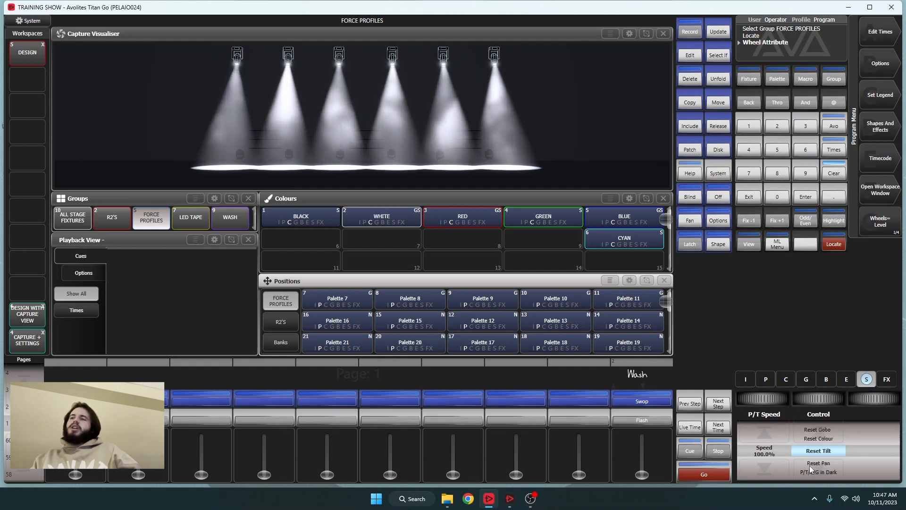
click(809, 466)
click(809, 465)
click(809, 465)
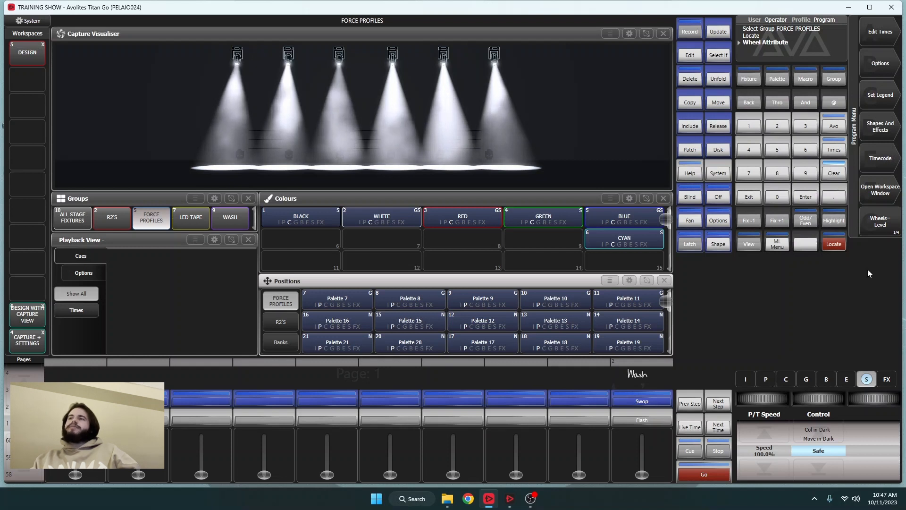
click(834, 173)
Select the FORCE PROFILES group and create a shape on it with the Shape Generator
click(886, 381)
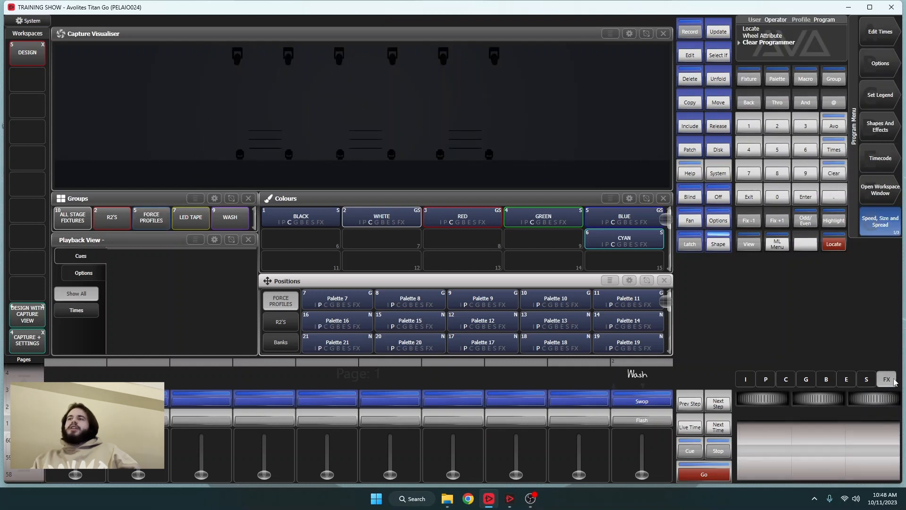
click(143, 215)
click(887, 125)
click(881, 32)
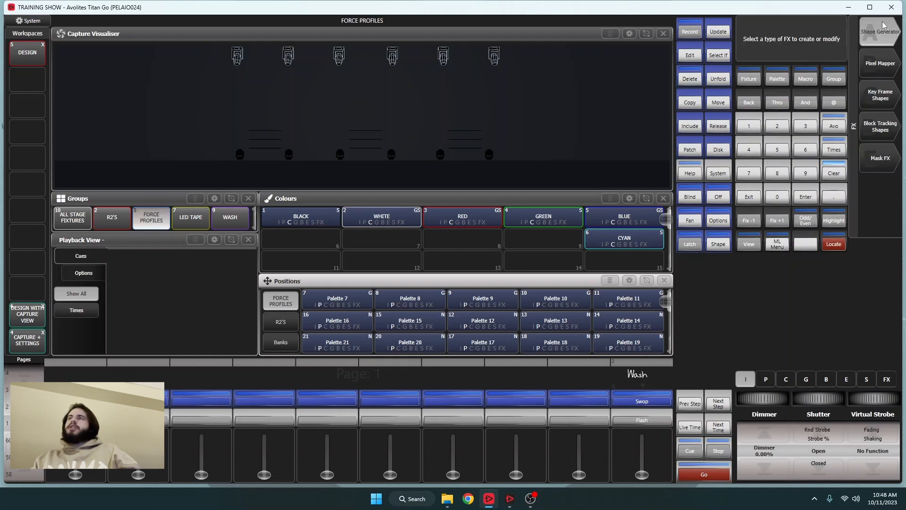
click(882, 28)
click(880, 31)
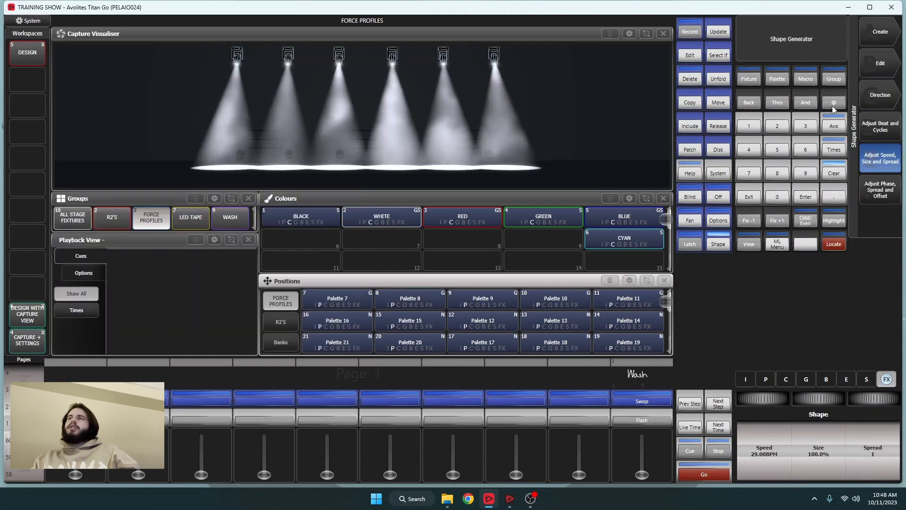
Review the shape's beat and cycles controls and its phase, spread and offset controls, ending on speed, size and spread
click(884, 133)
click(868, 195)
click(878, 155)
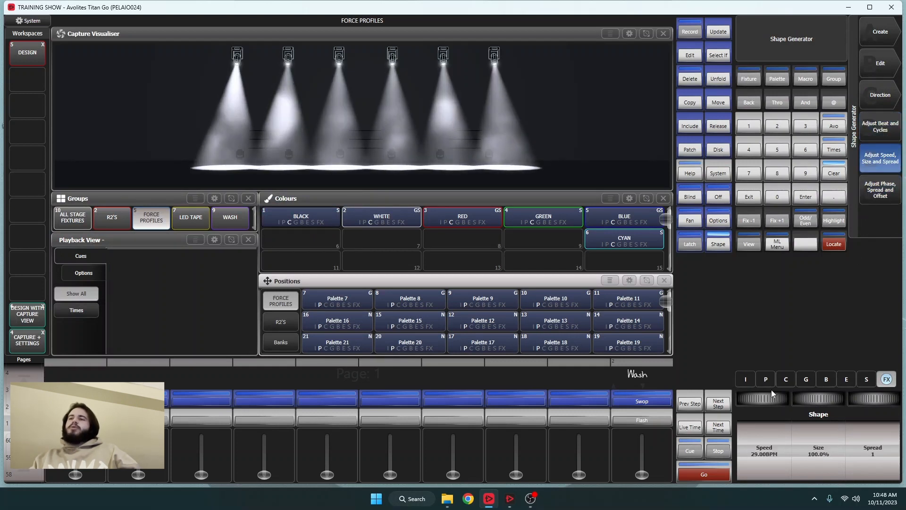
Check the intensity, gobo, beam and special attribute banks for the selected fixtures, returning to the FX bank
click(749, 380)
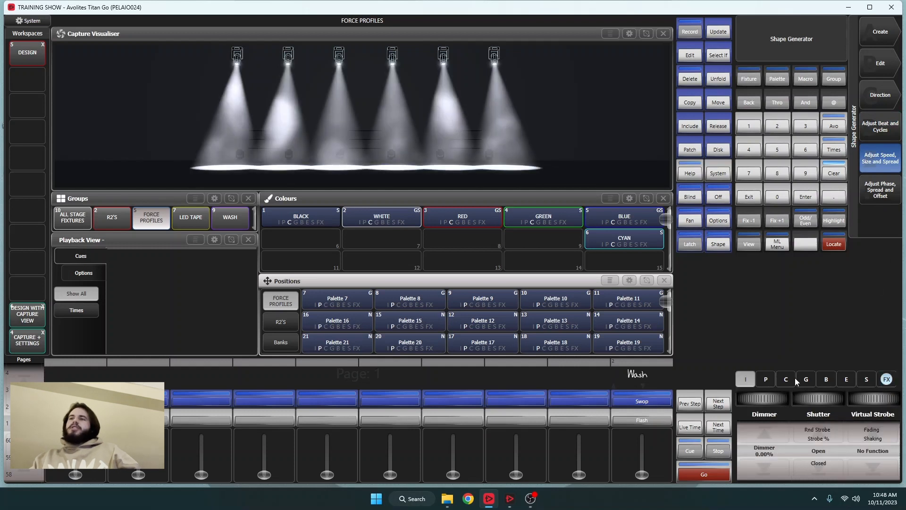
click(805, 380)
click(827, 379)
click(870, 380)
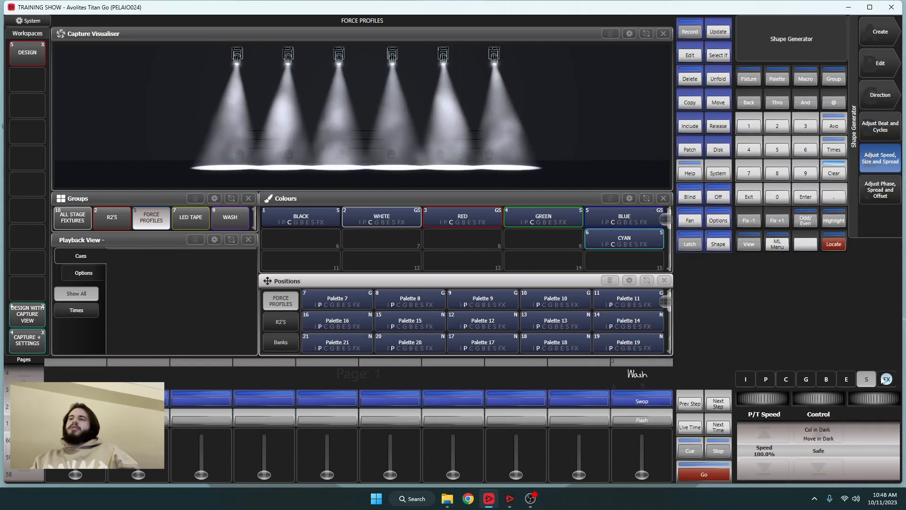
click(886, 379)
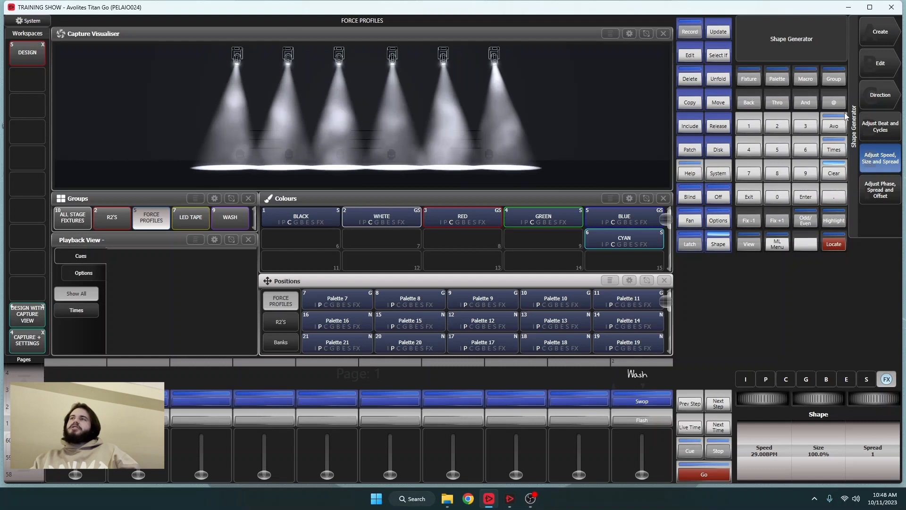
Review the shape's phase, spread and offset controls, return to speed, size and spread, and clear the programmer
click(880, 189)
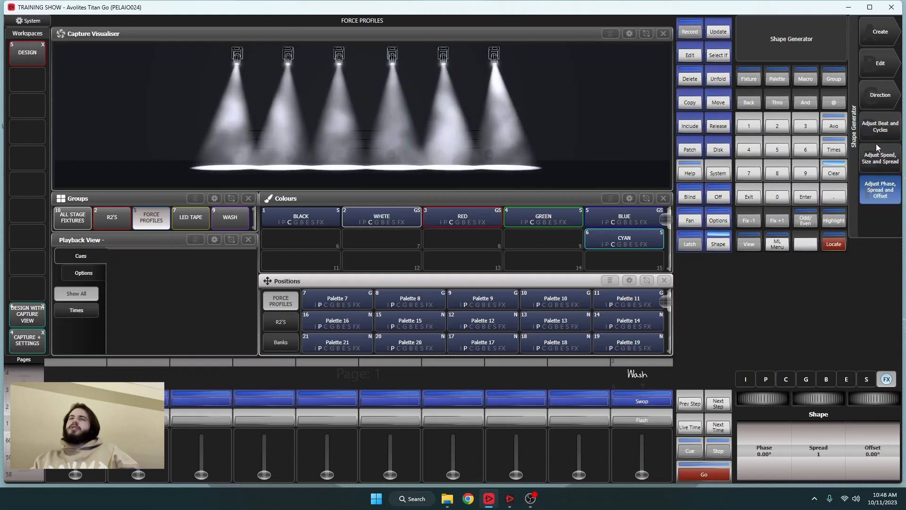
click(874, 144)
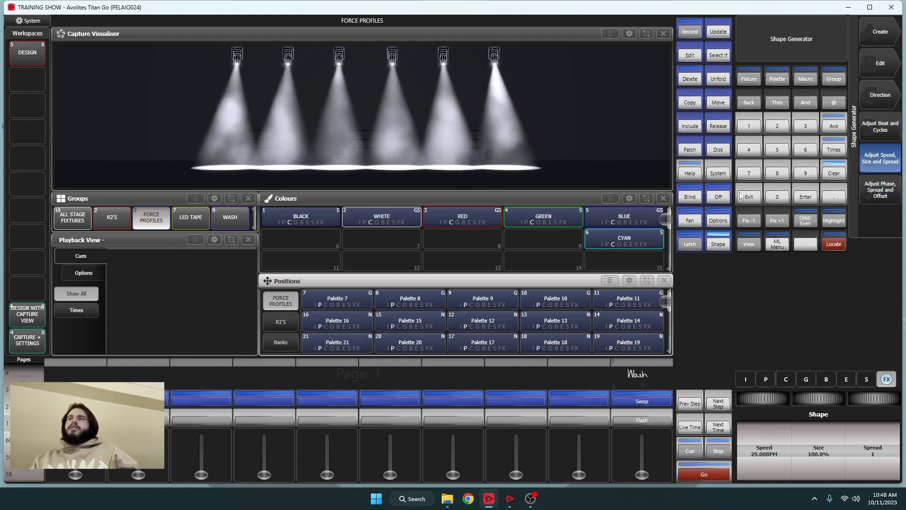
click(833, 173)
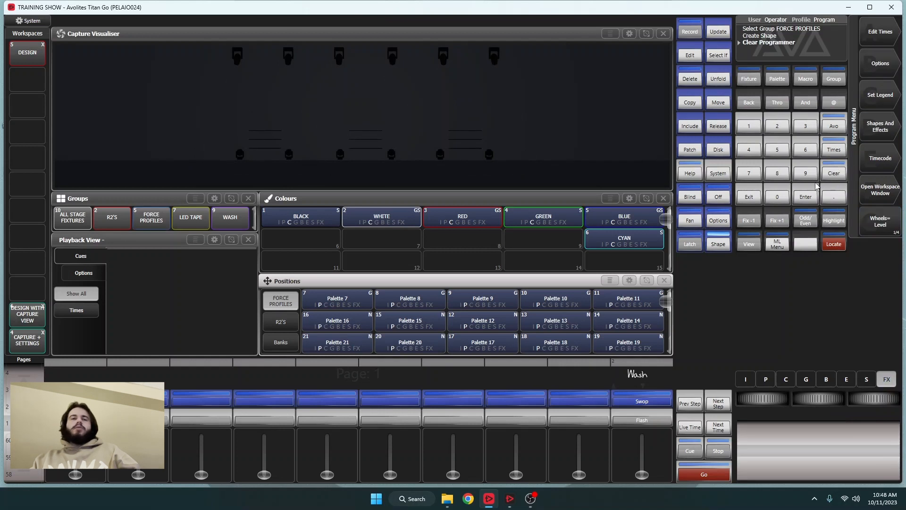